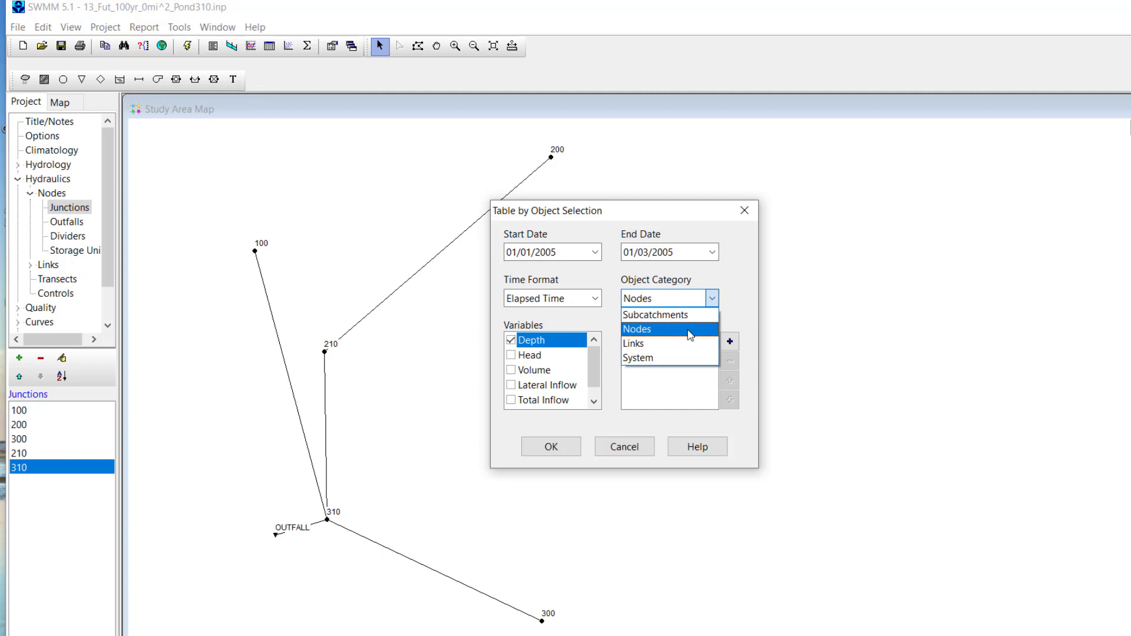
- Create a table by object showing only Total Inflow for node 310, using elapsed time
click(511, 399)
click(510, 340)
click(730, 341)
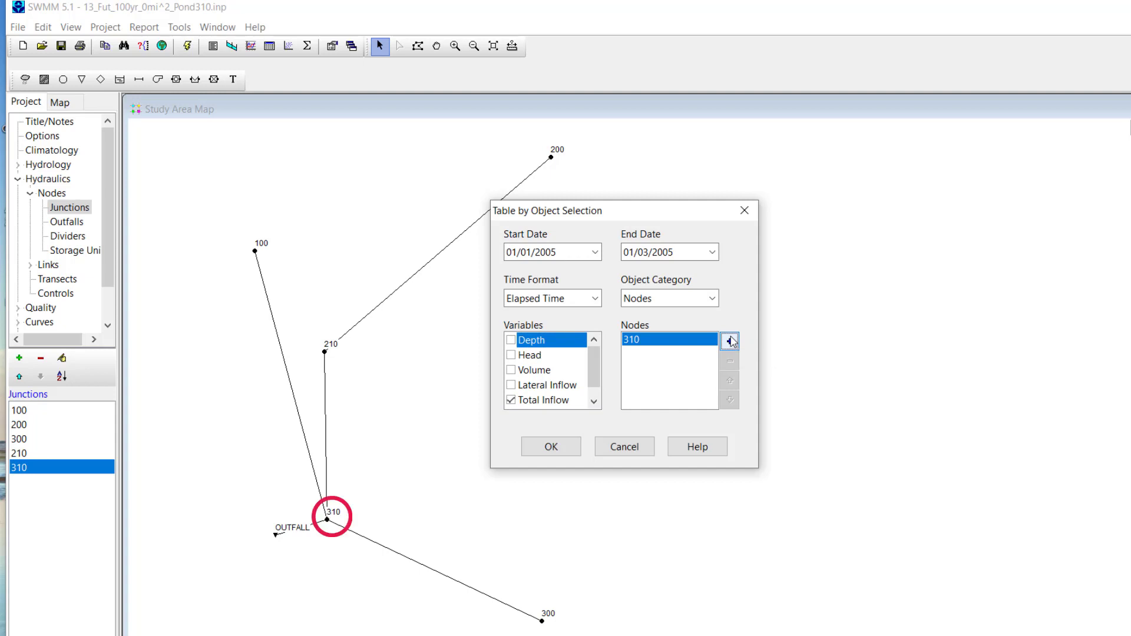
click(551, 449)
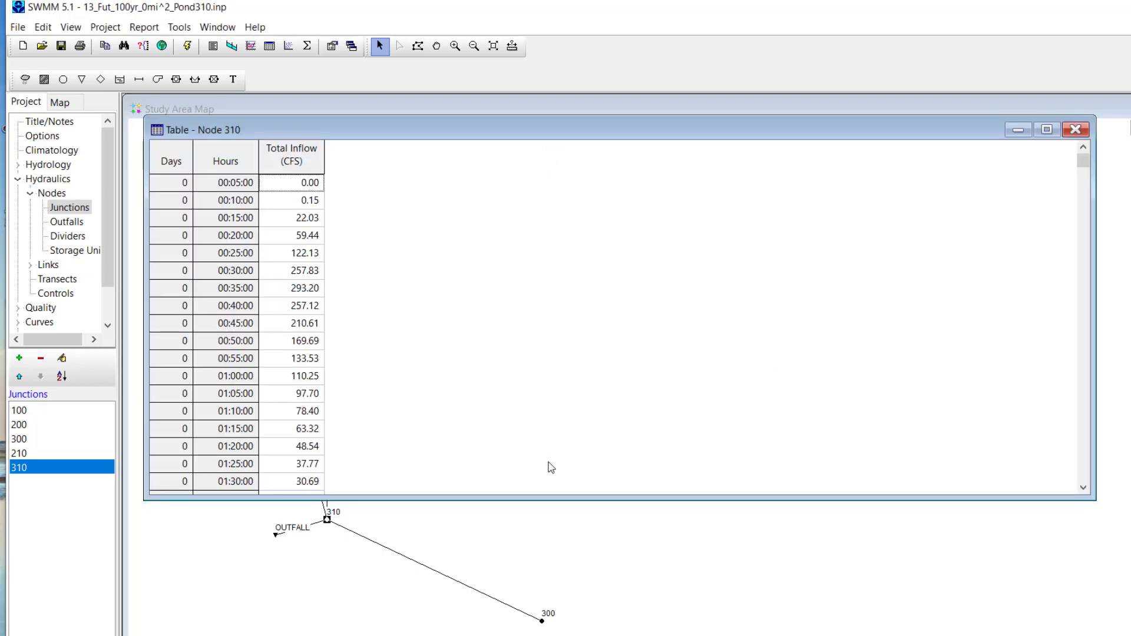
- Copy the entire node 310 total inflow table to the clipboard
click(175, 165)
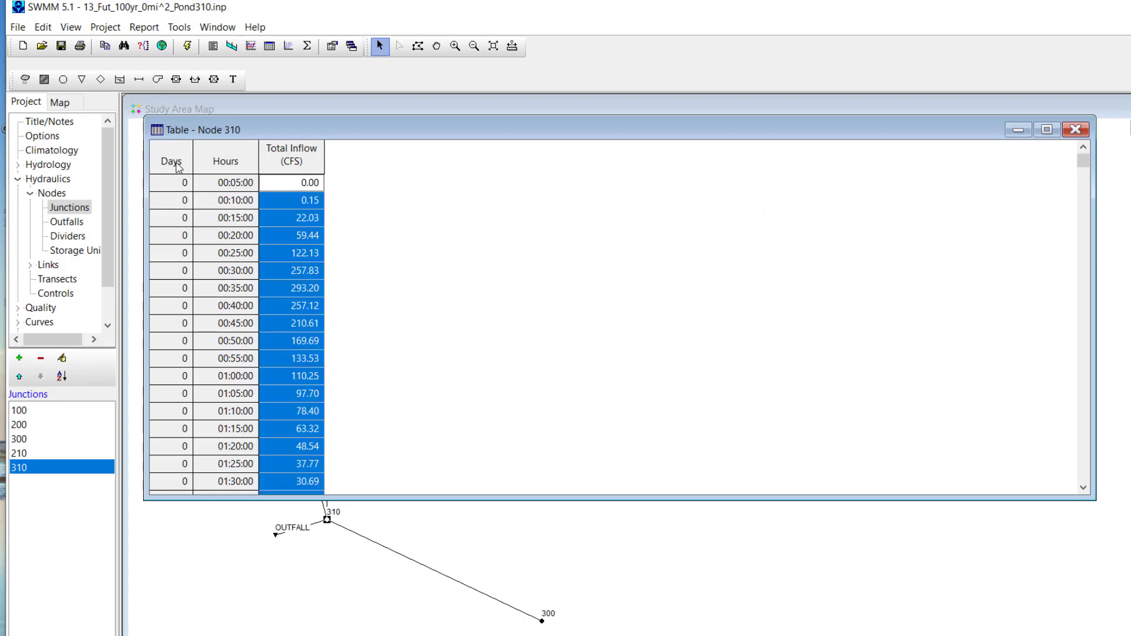
click(45, 28)
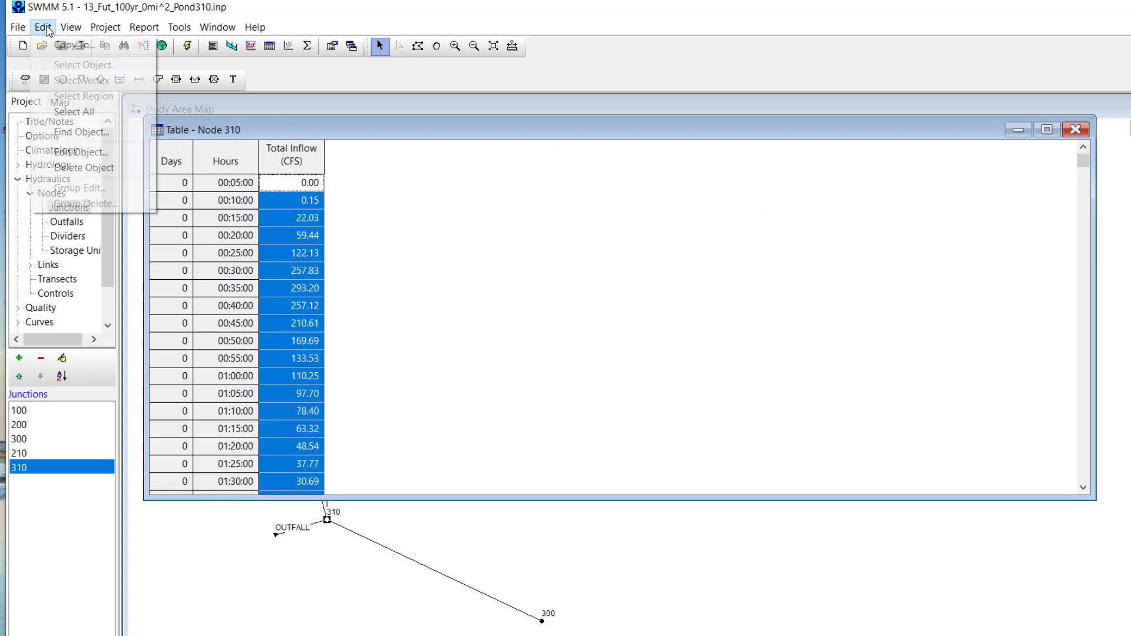
click(63, 49)
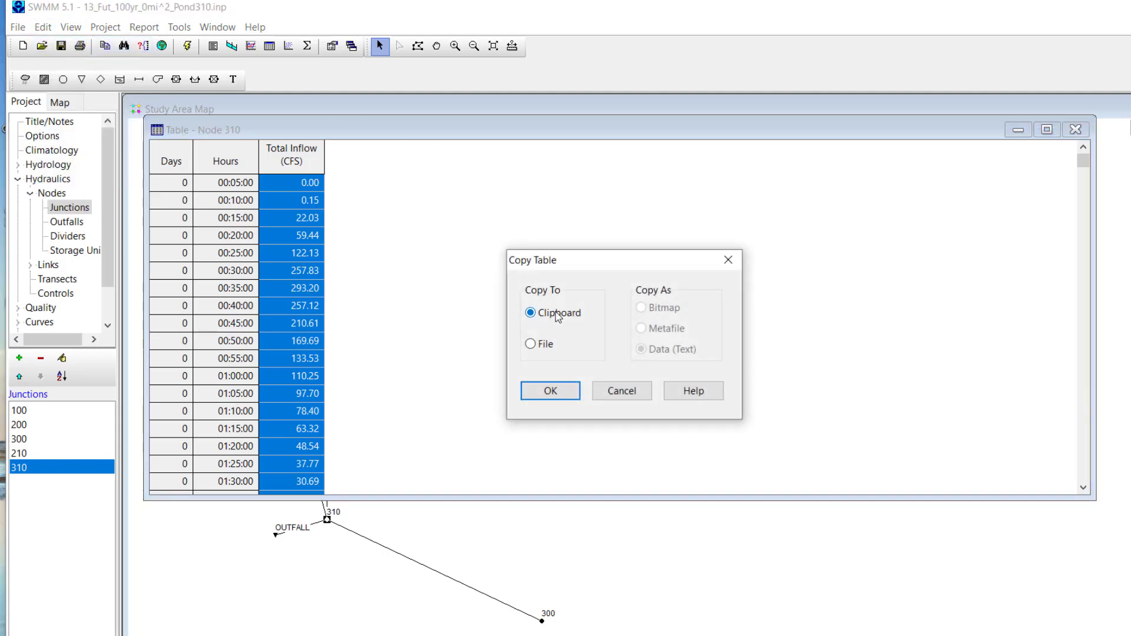
click(575, 393)
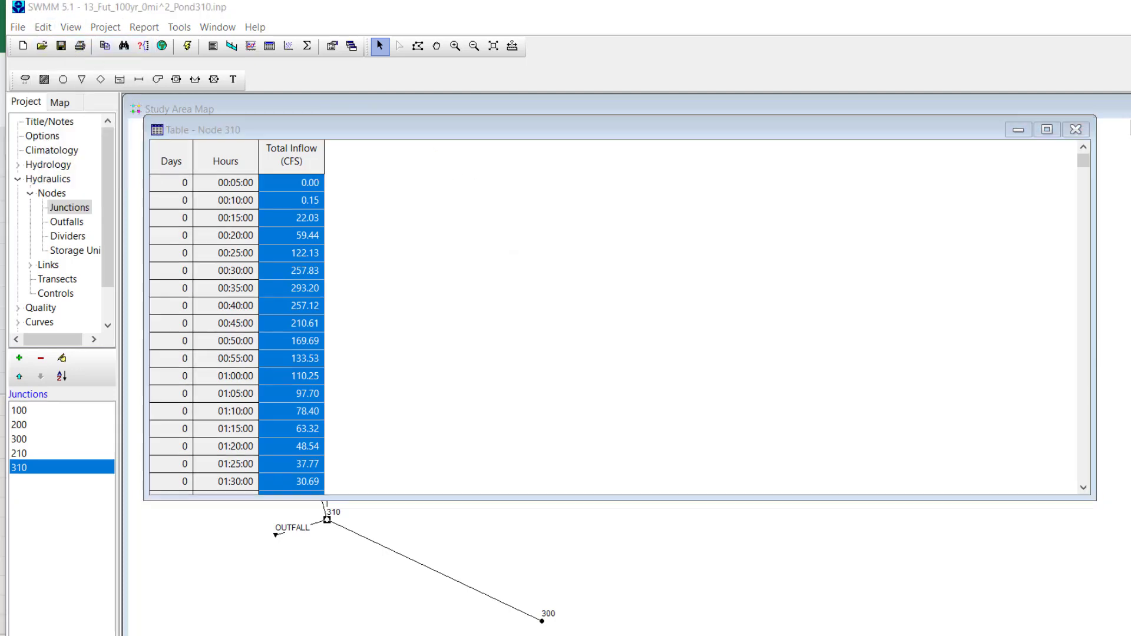
- Switch to the MHFD-Detention workbook in Excel and choose Extended Detention Basin (EDB) as the BMP type on the Basin sheet
key(alt+Tab)
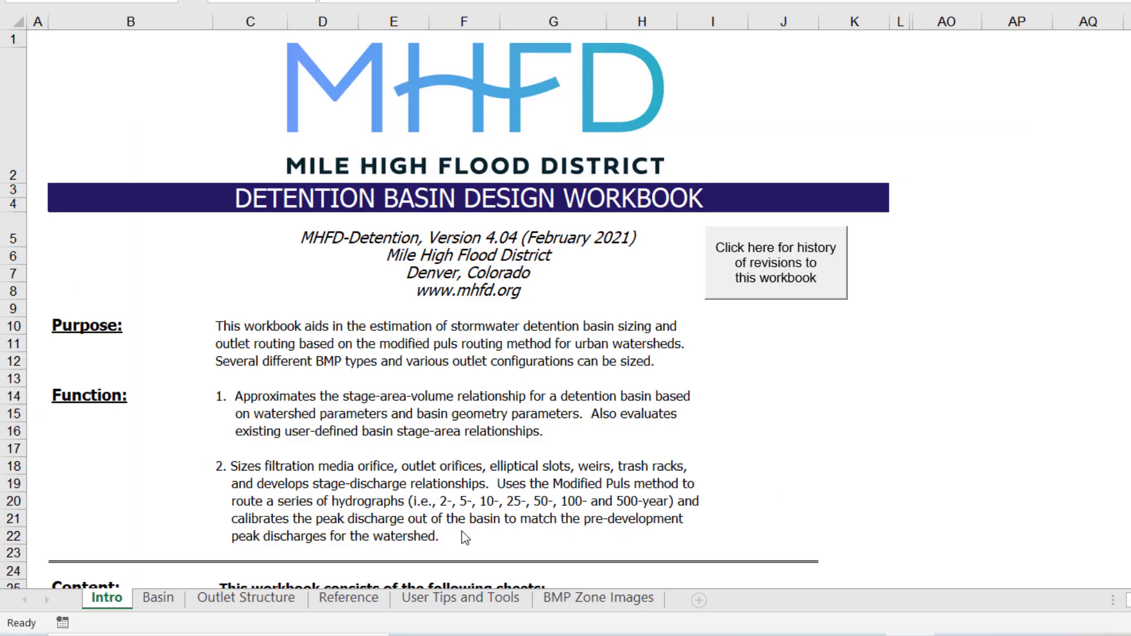
click(157, 599)
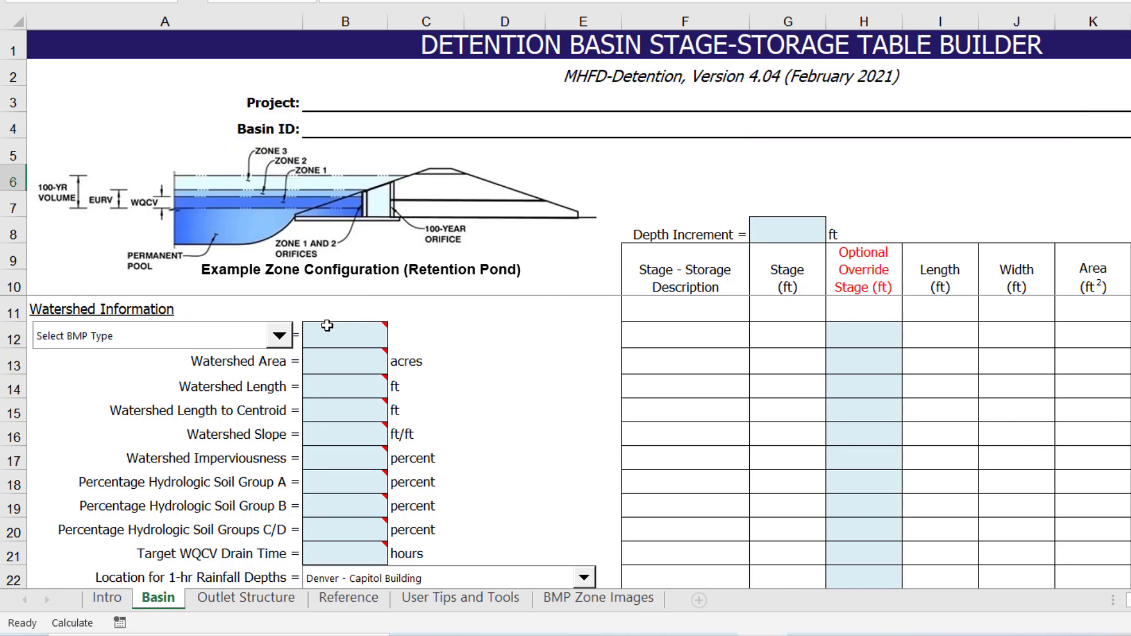
click(280, 346)
click(216, 369)
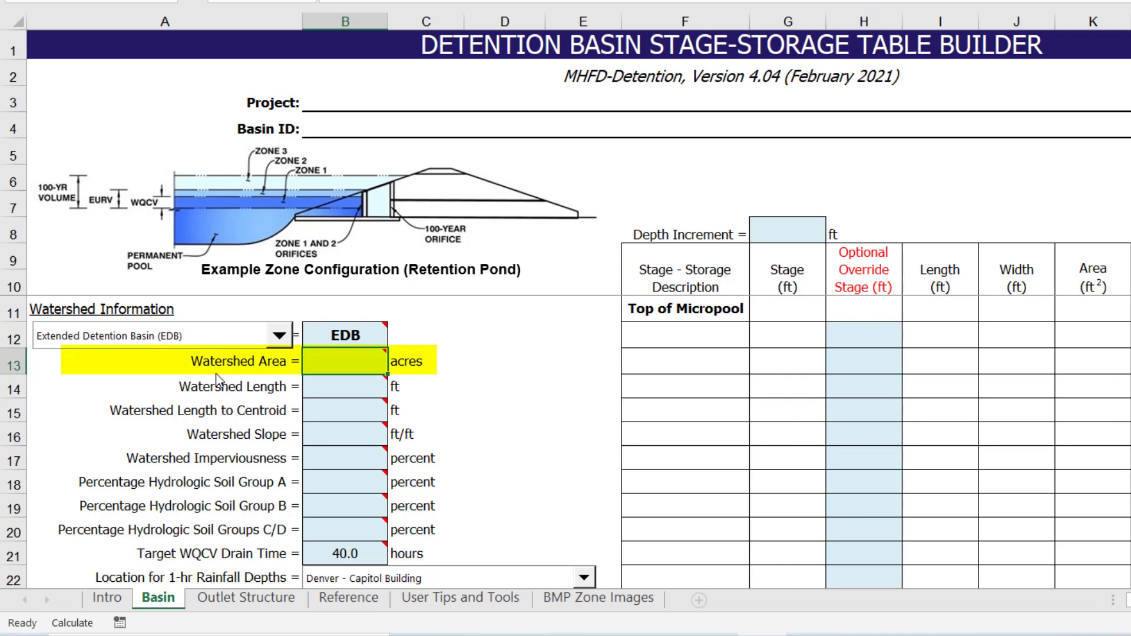
- Set the watershed area to 96.2 acres, the watershed length to 2,915 ft and the length to centroid to 1,000 ft
mouse_move(345, 360)
text(96.2)
key(Return)
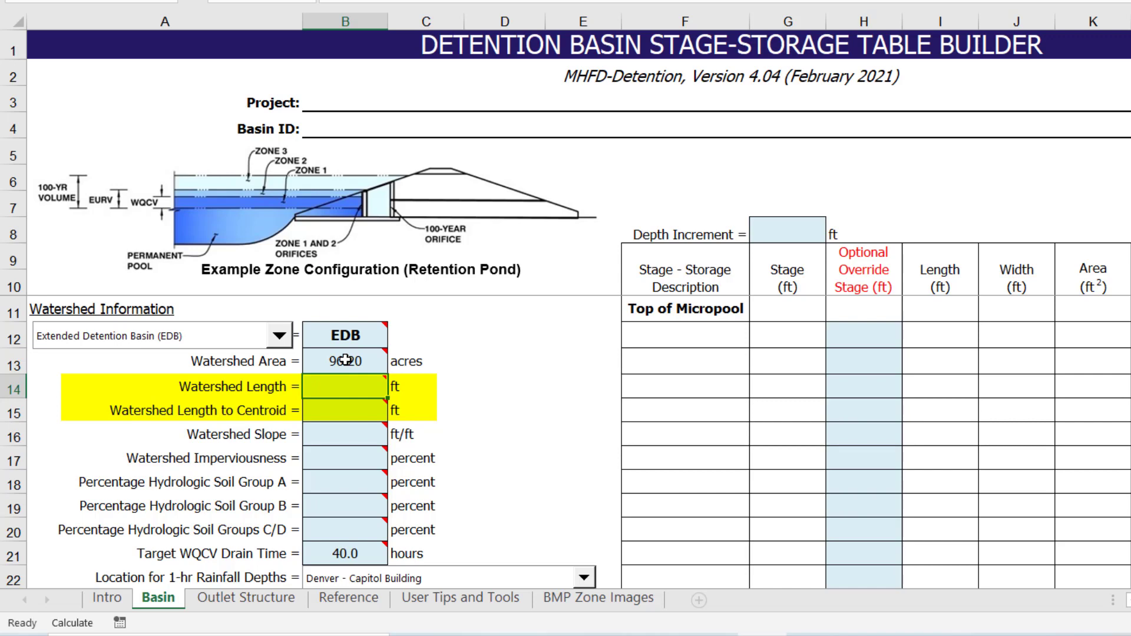
text(2915)
key(Return)
text(1,000)
key(Return)
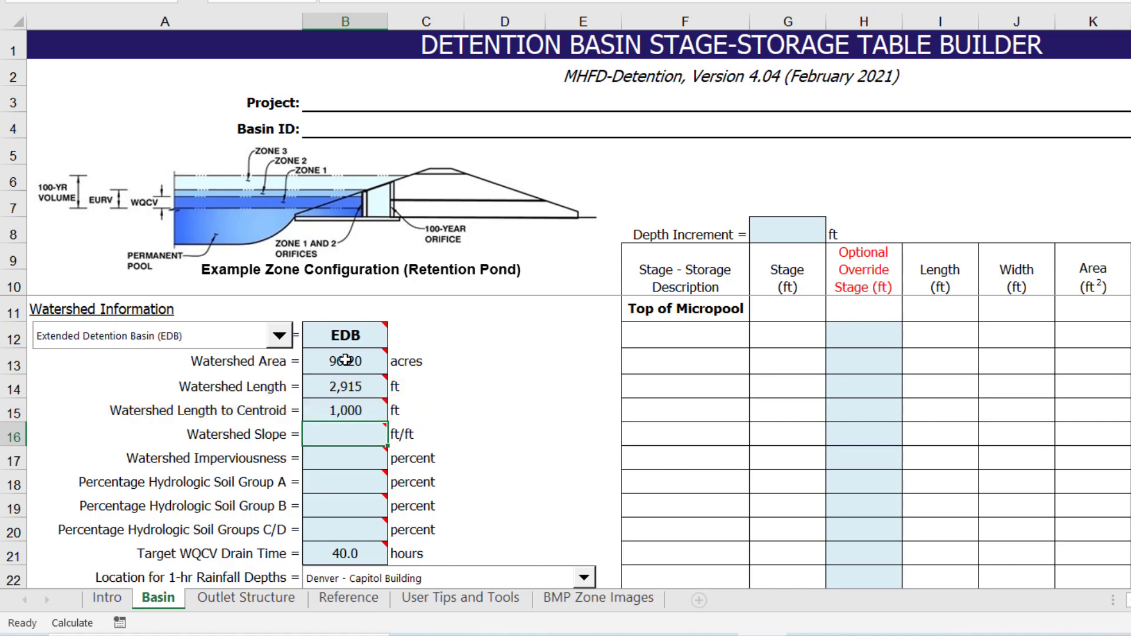
- Set the watershed slope to 0.021 ft/ft, the imperviousness to 66.5 percent and Hydrologic Soil Group A to 100 percent
text(0.021)
key(Return)
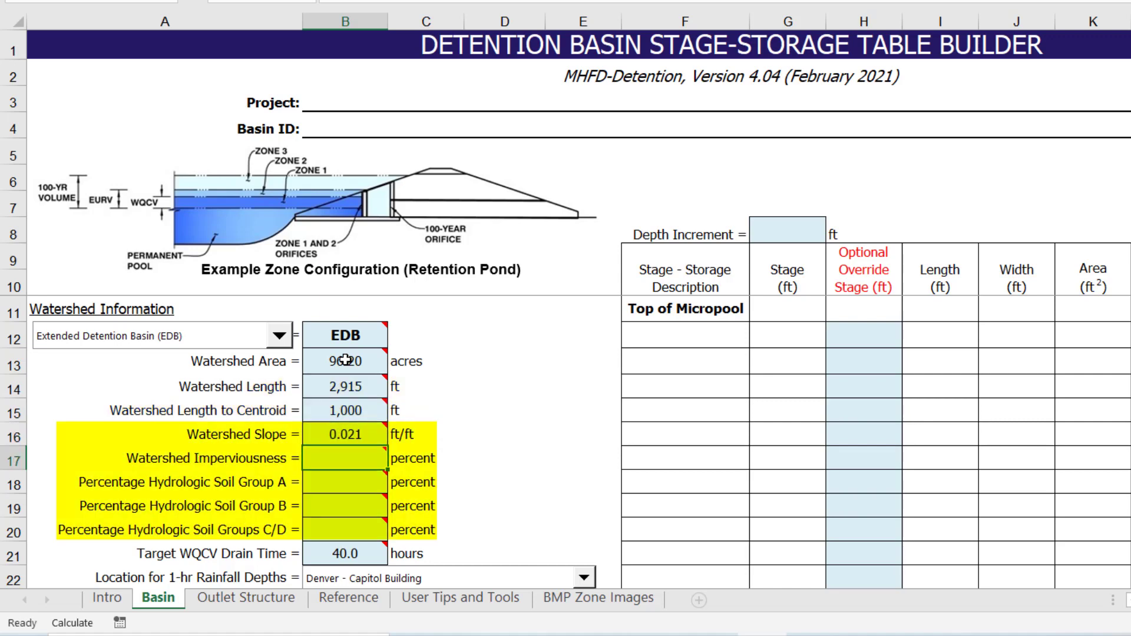
text(66.5)
key(Return)
text(100)
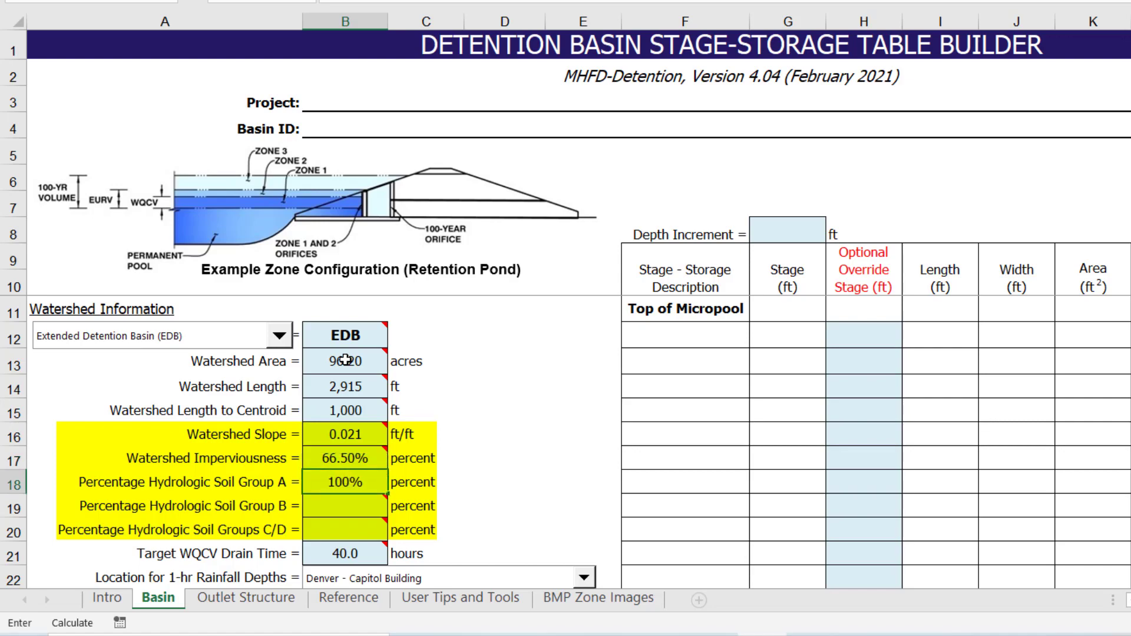
key(Return)
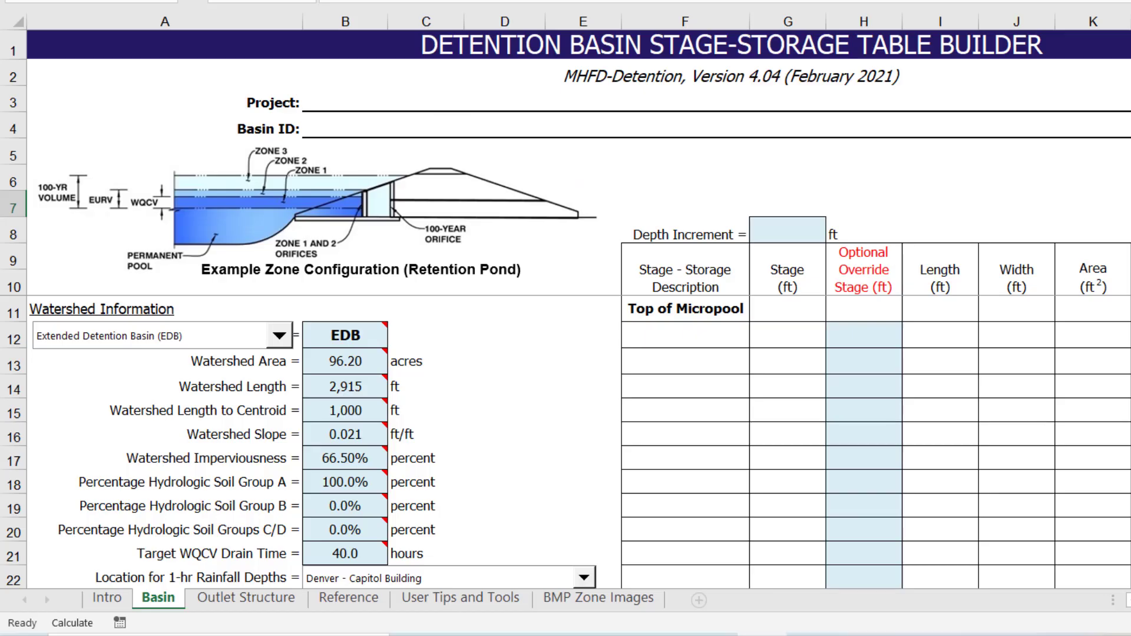
- Check the rainfall location options, and override the 2-, 5- and 10-year 1-hour rainfall depths with 1.19, 1.50 and 1.75 inches
click(584, 578)
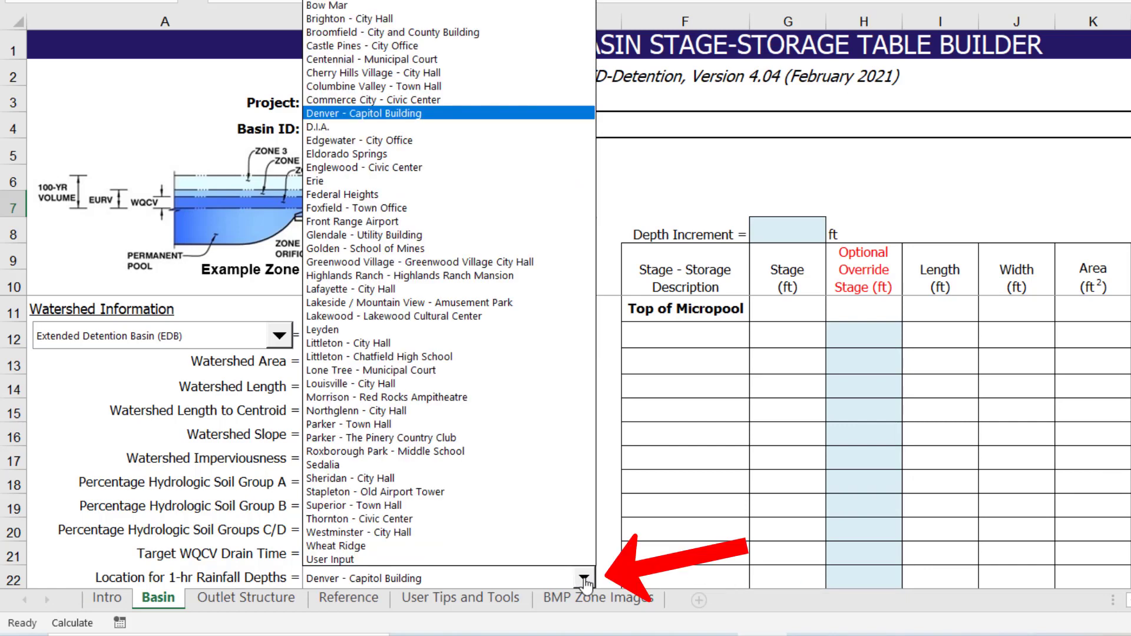
click(342, 561)
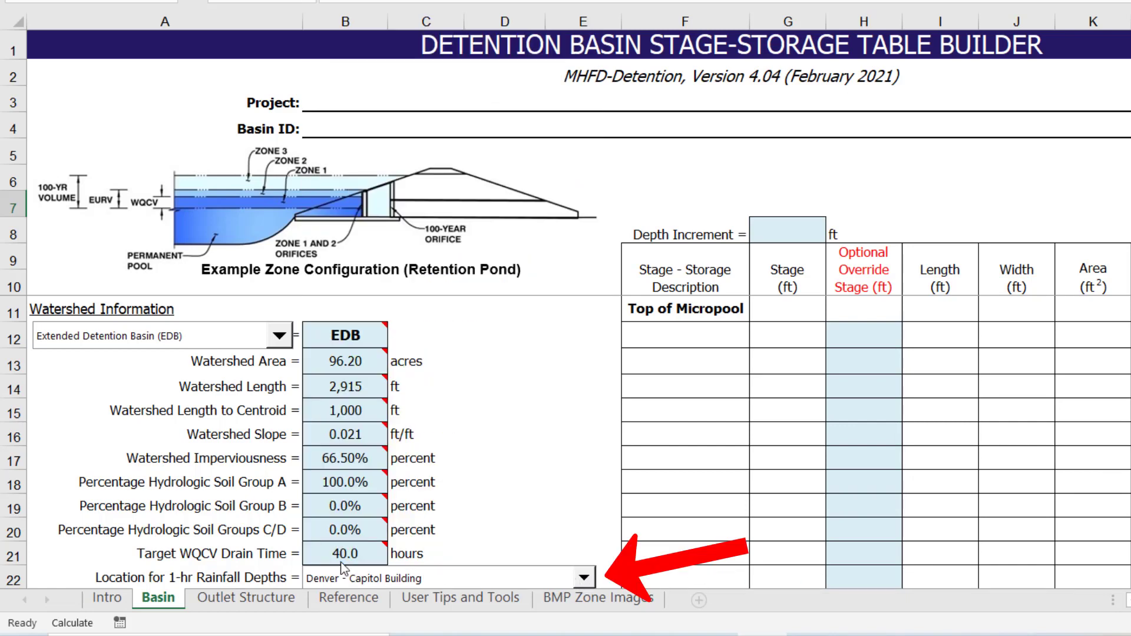
scroll(648, 508, down, 4)
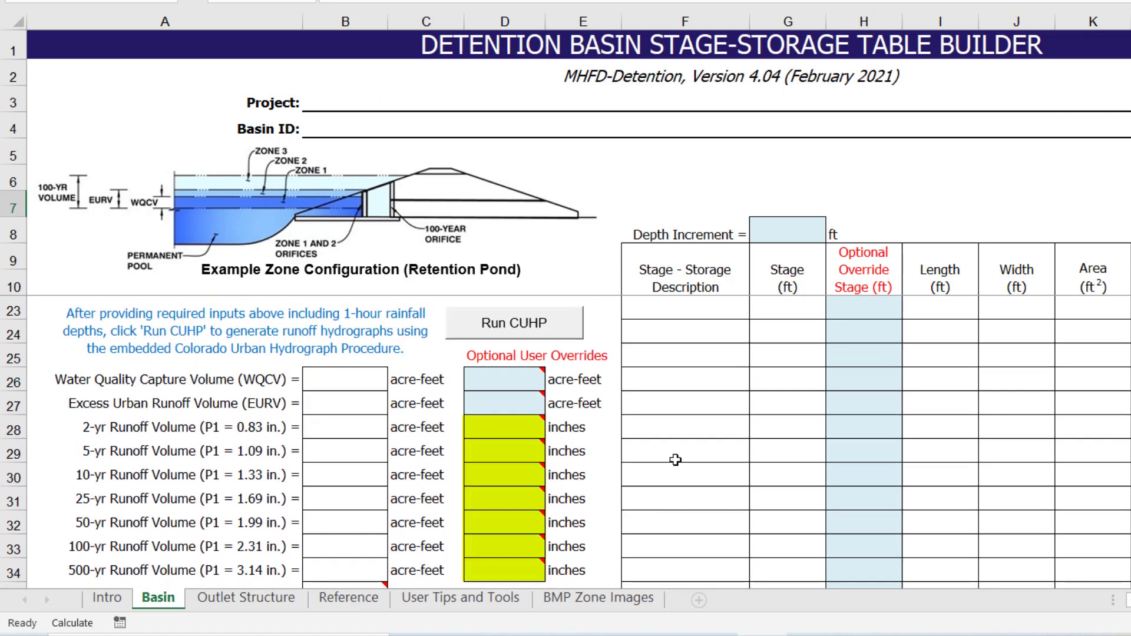
click(506, 428)
text(1.0)
key(Return)
text(1.50)
key(Return)
text(1.75)
key(Return)
- Override the 25-, 50-, 100- and 500-year 1-hour rainfall depths with 2.00, 2.25, 2.52 and 3.14 inches, and run CUHP
text(2)
key(Return)
text(2.25)
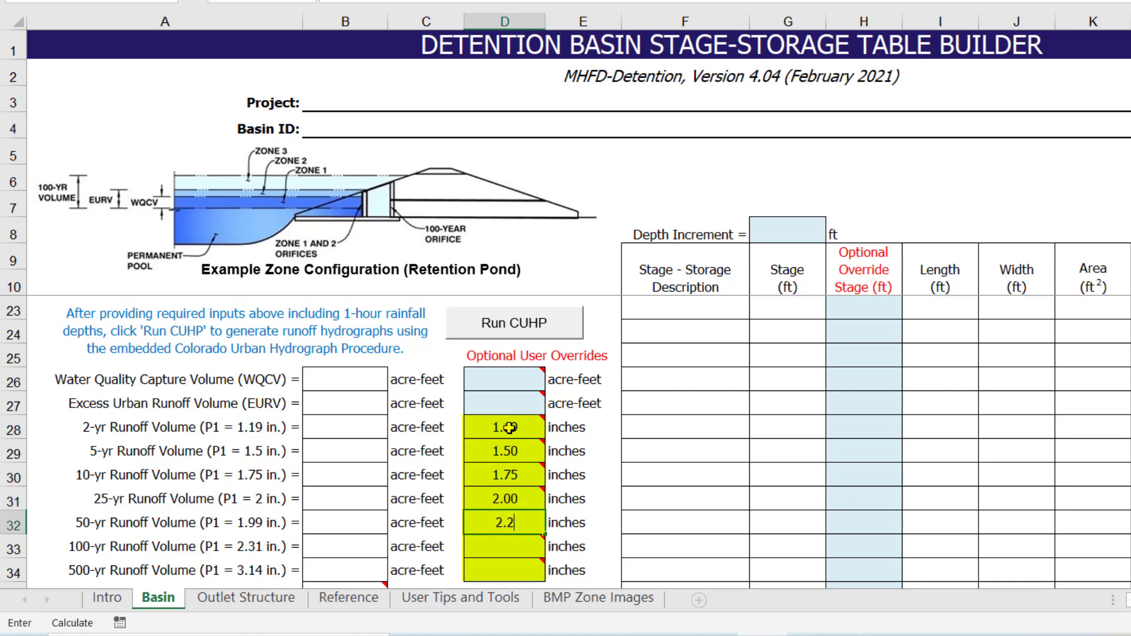
key(Return)
text(2.52)
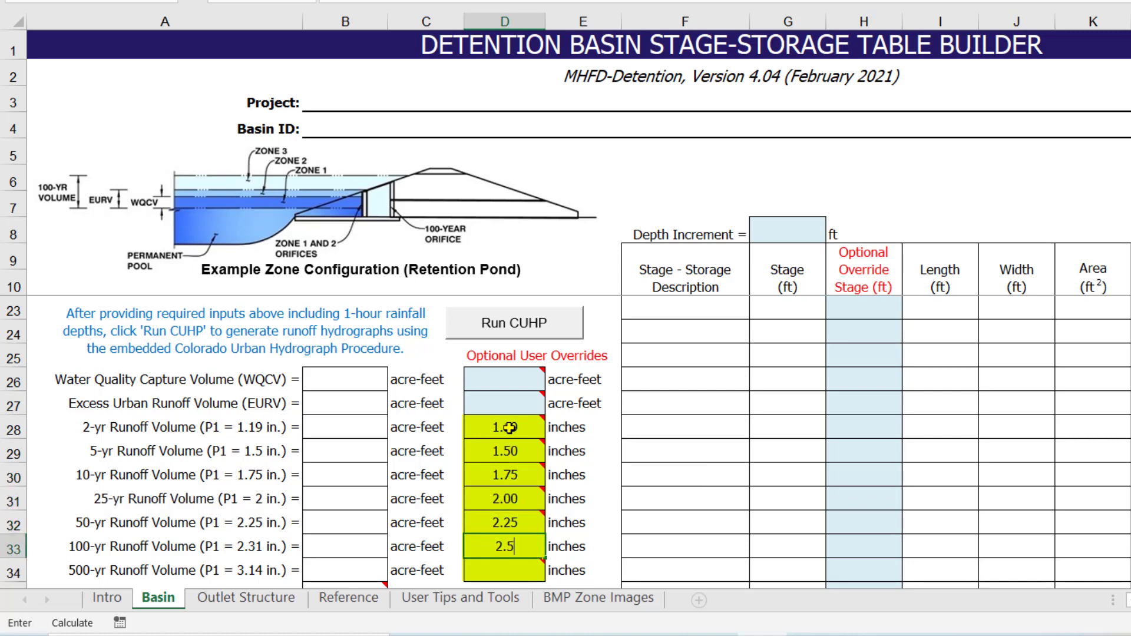
key(Return)
text(3.14)
key(ctrl+Return)
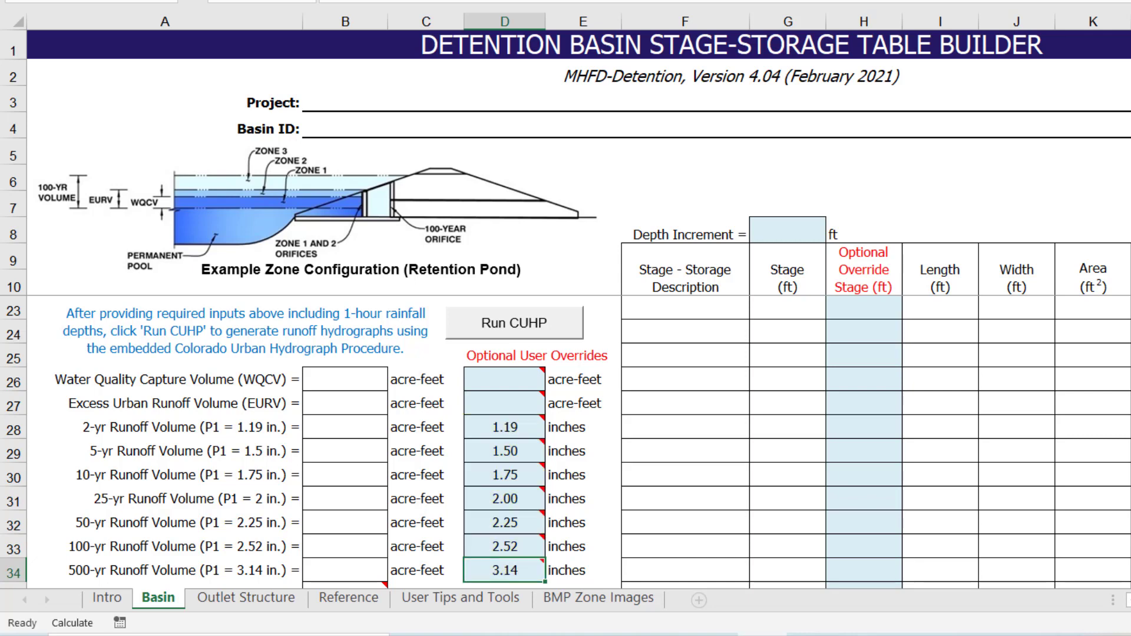
click(499, 324)
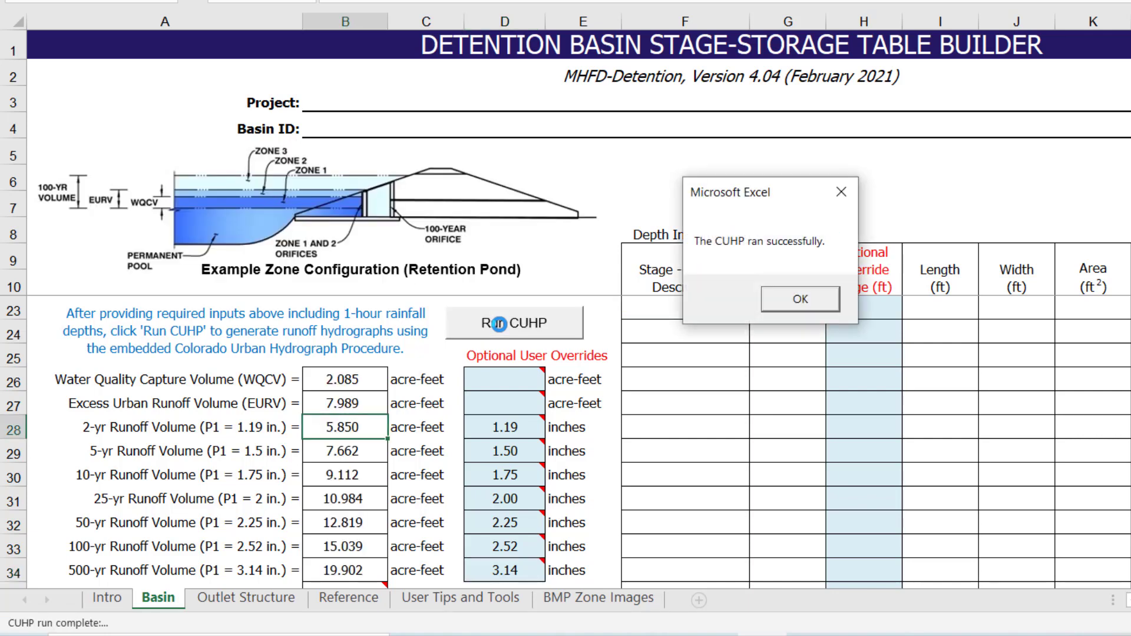
key(Return)
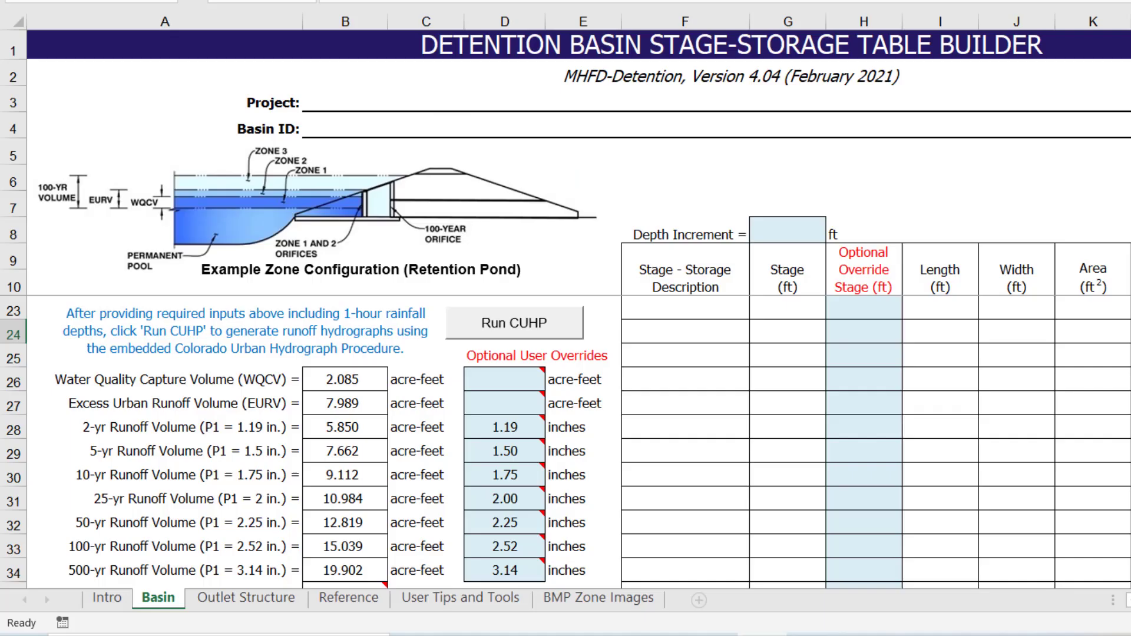
- Define the storage volumes as WQCV for Zone 1, EURV - Zone 1 for Zone 2 and 100-year - Zones 1 & 2 for Zone 3
scroll(566, 441, down, 5)
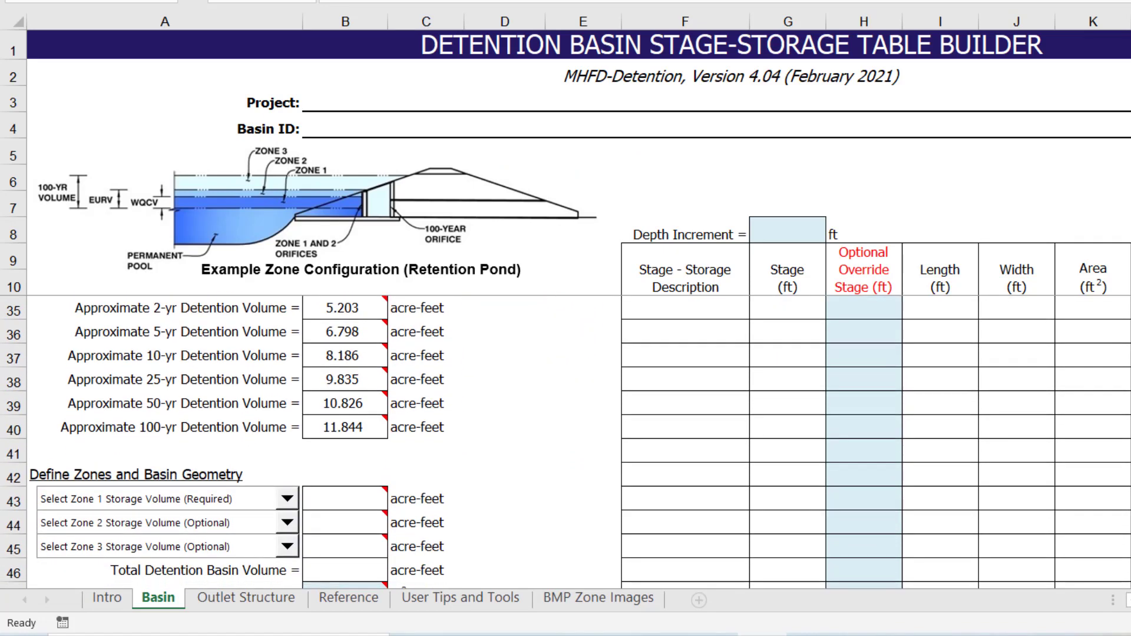
scroll(220, 450, down, 3)
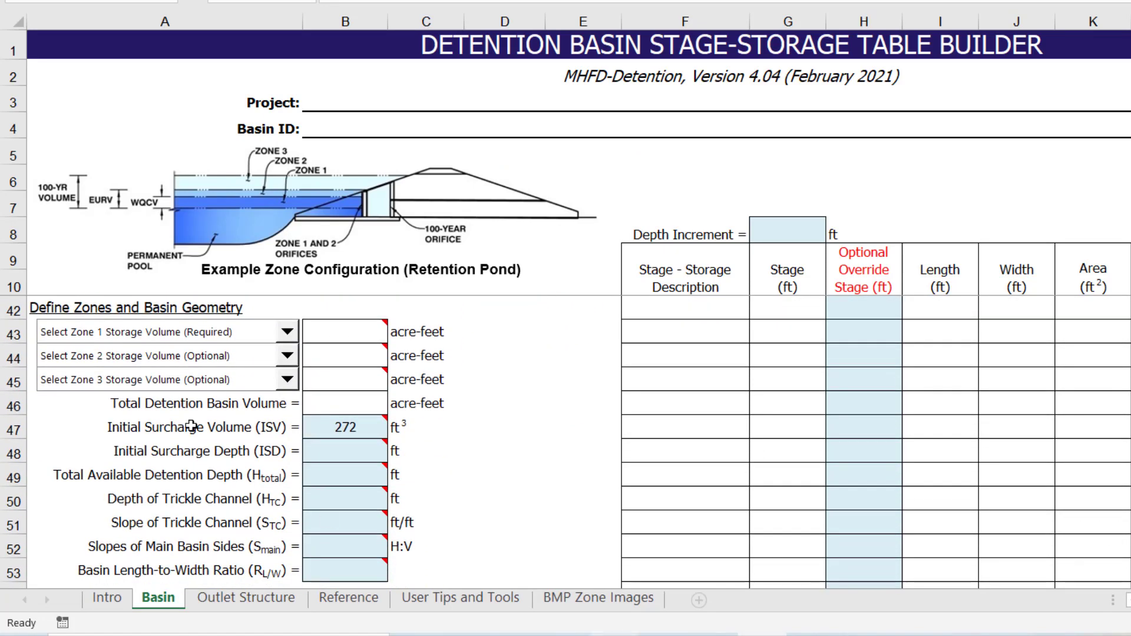
click(287, 331)
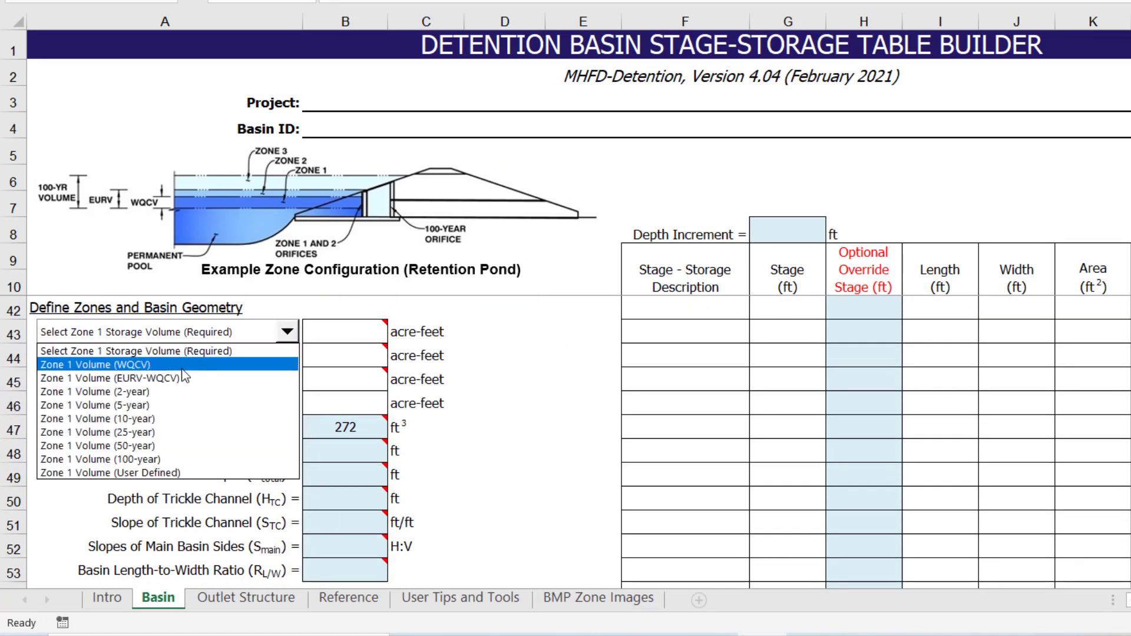
click(181, 366)
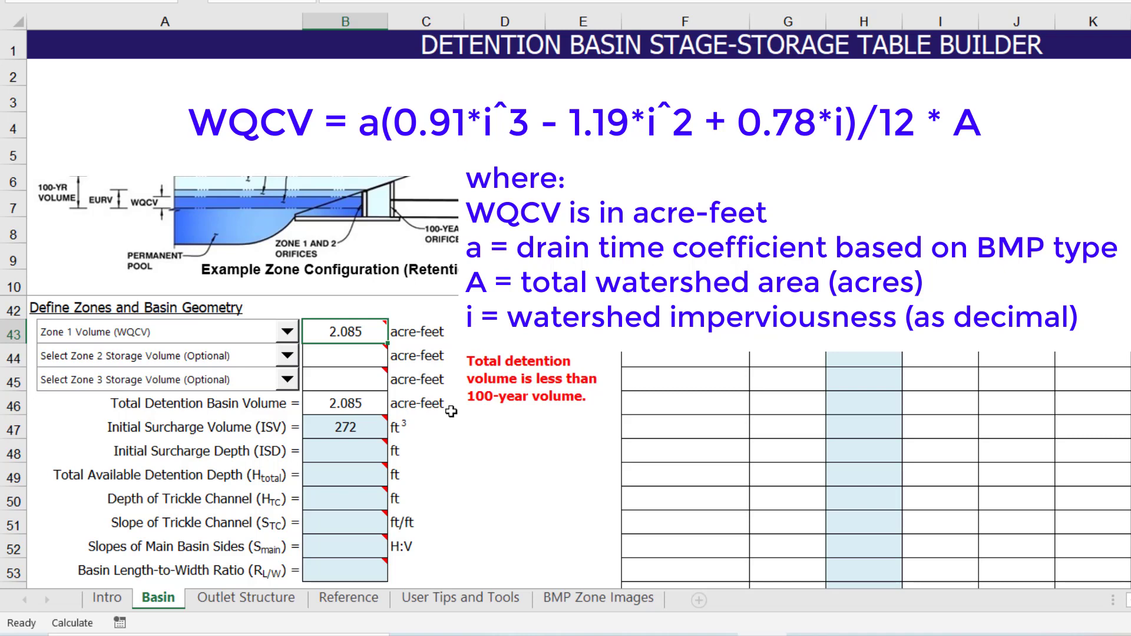
click(286, 357)
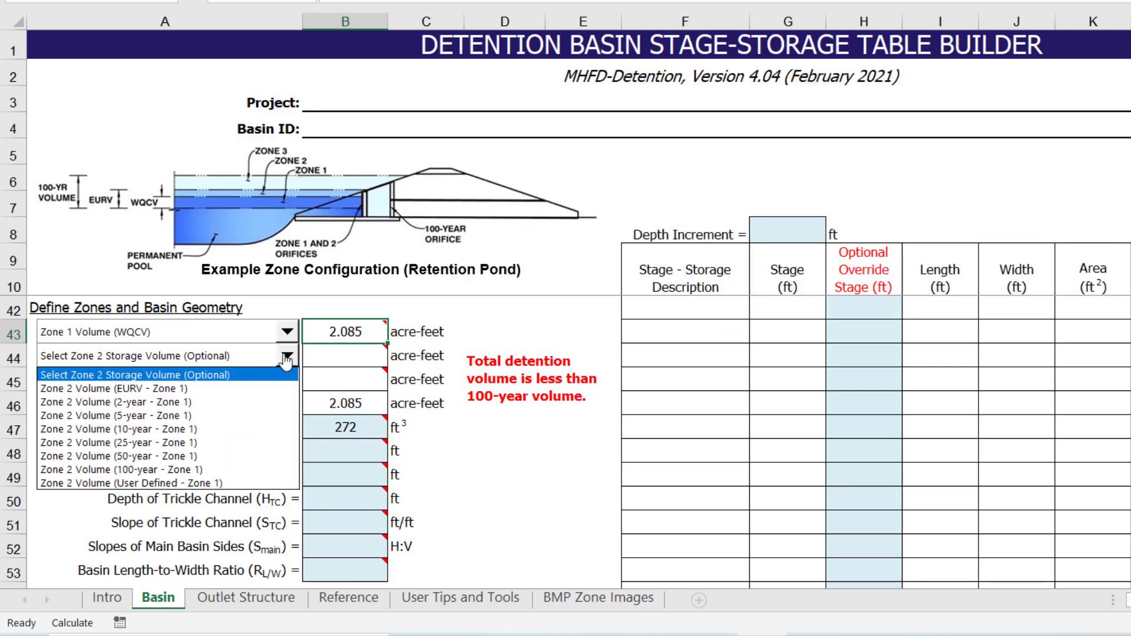
click(188, 389)
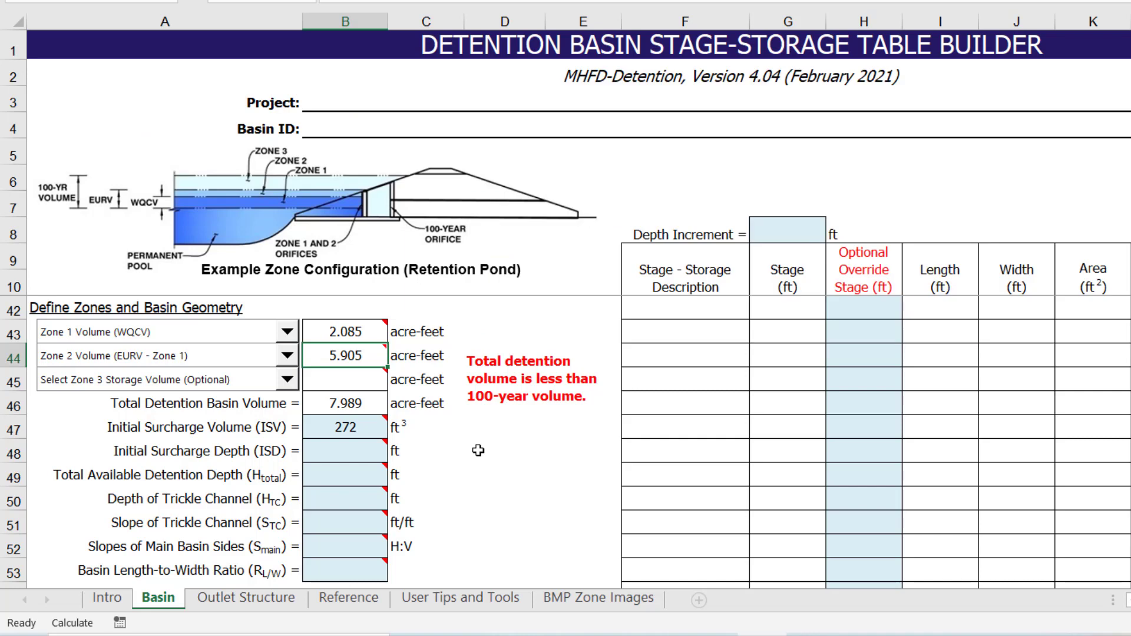
click(287, 379)
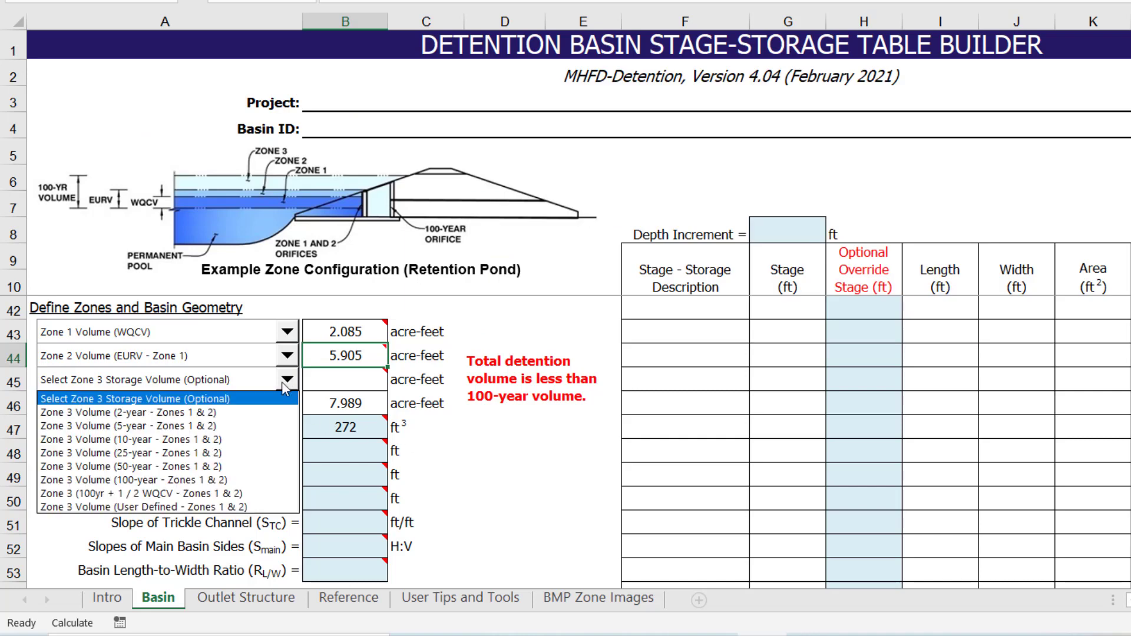
click(214, 482)
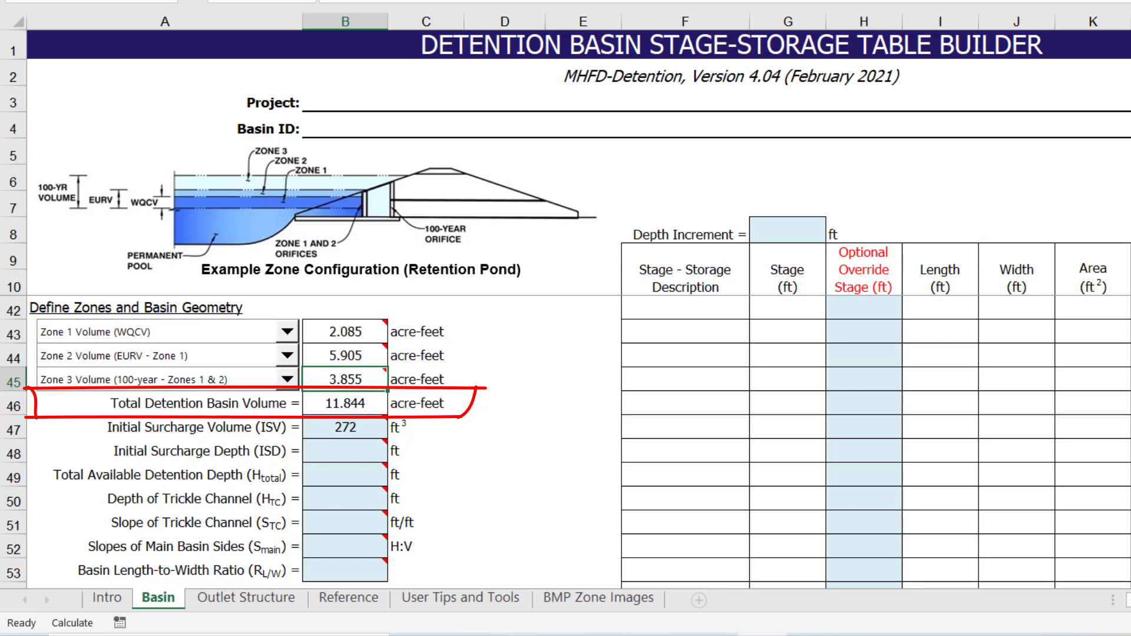
- Set the initial surcharge depth to 0.5 ft, the total available detention depth to 8 ft and the trickle channel depth to 0.5 ft
key(Return)
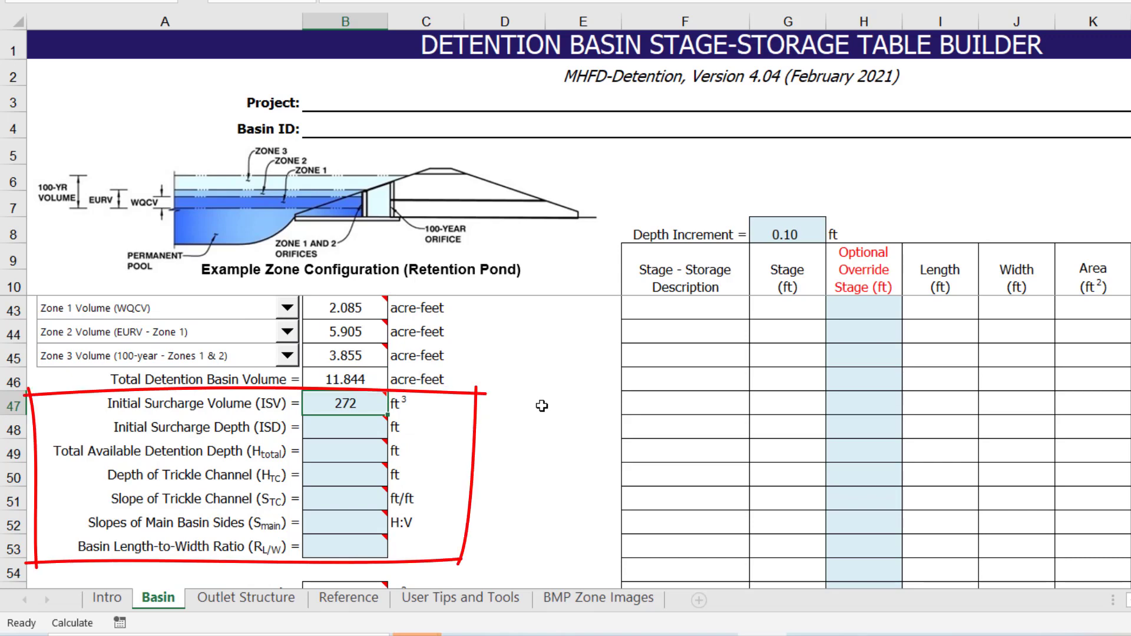
key(Return)
text(.5)
key(Return)
text(8)
key(Return)
text(.5)
key(Return)
- Set the trickle channel slope to 0.005 ft/ft, the main basin side slopes to 4 H:V and the basin length-to-width ratio to 2
text(.005)
key(ctrl+Return)
key(Return)
text(4)
key(Return)
text(2)
key(Return)
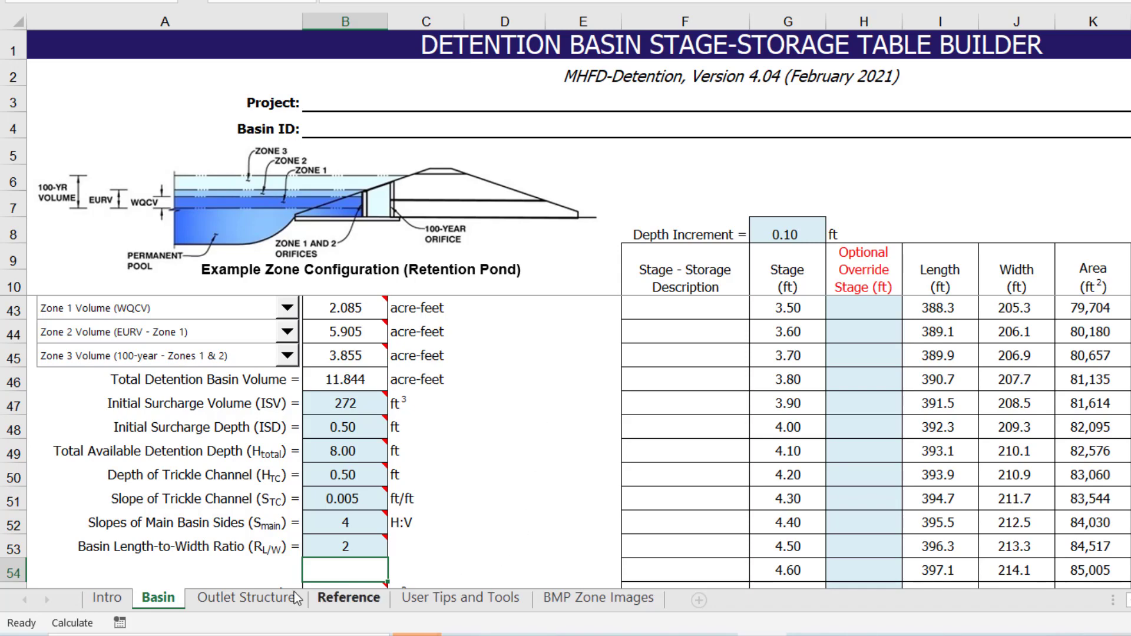
- Open the Outlet Structure sheet and dismiss the notice about outlet types
click(225, 598)
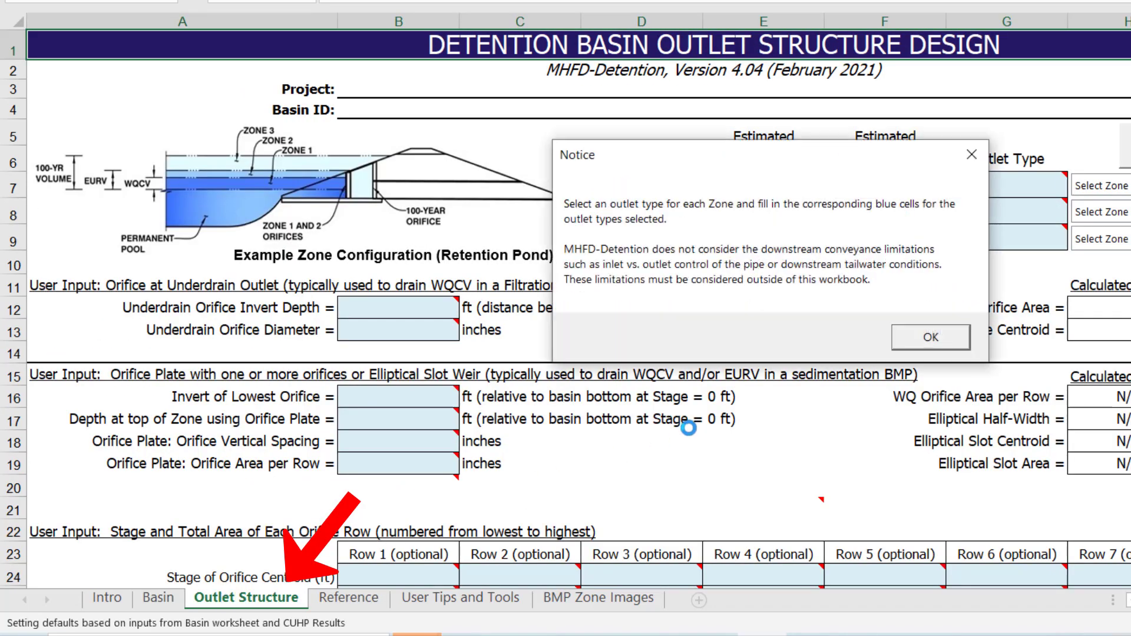
click(930, 338)
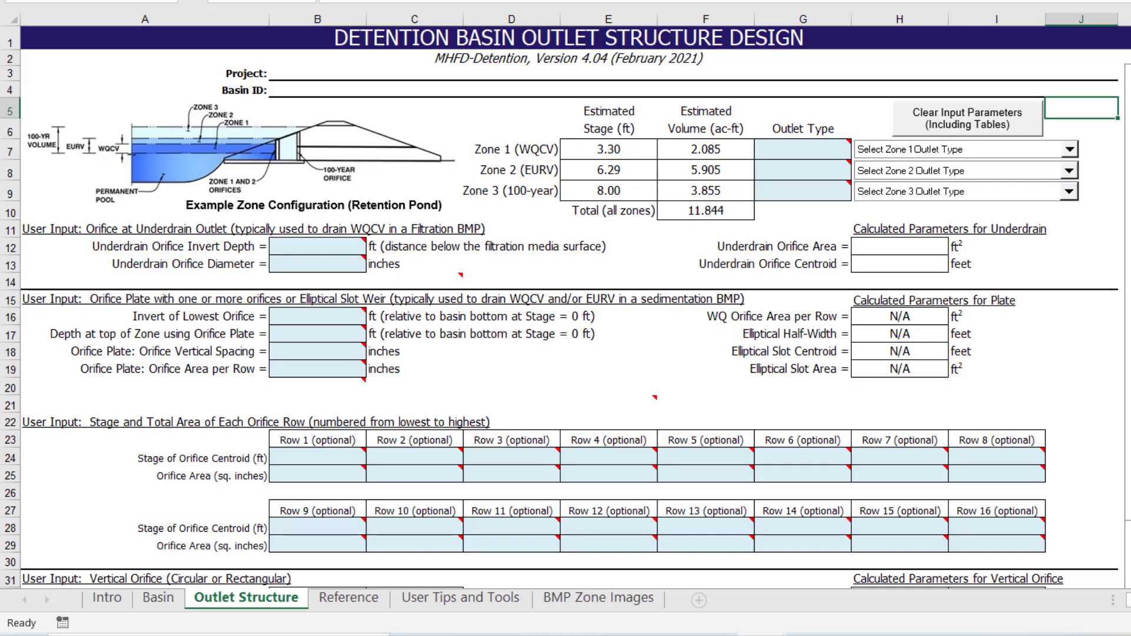
scroll(565, 306, down, 1)
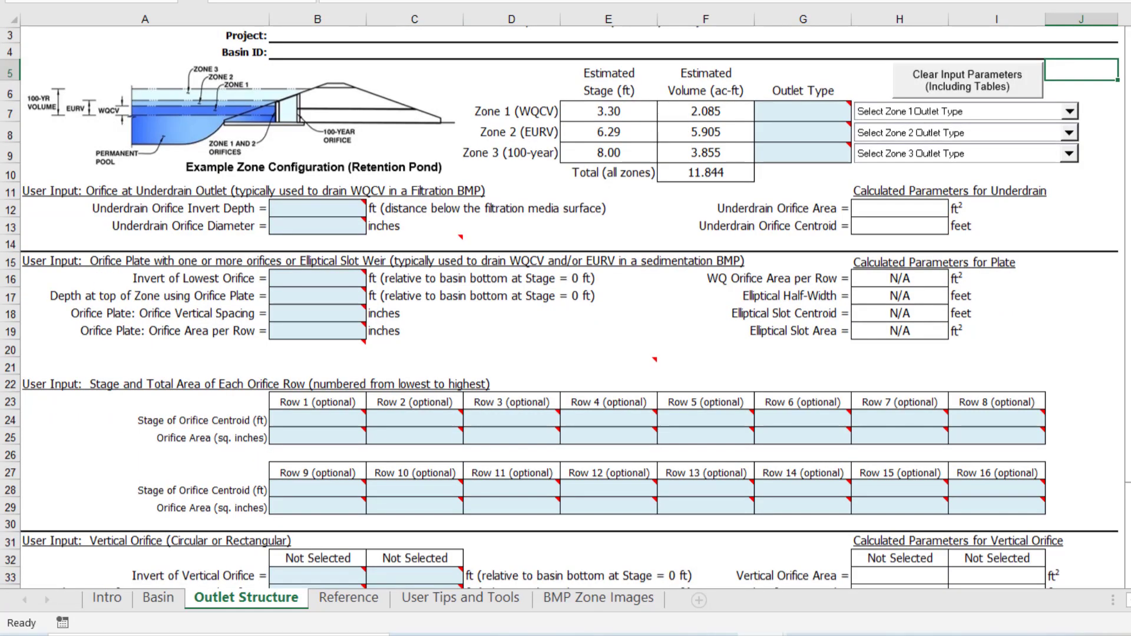
- Copy the 2- to 500-year override predevelopment peak flows from the Video Example Inputs sheet of the Hydrology Override Inputs workbook
scroll(565, 306, down, 13)
scroll(566, 306, down, 2)
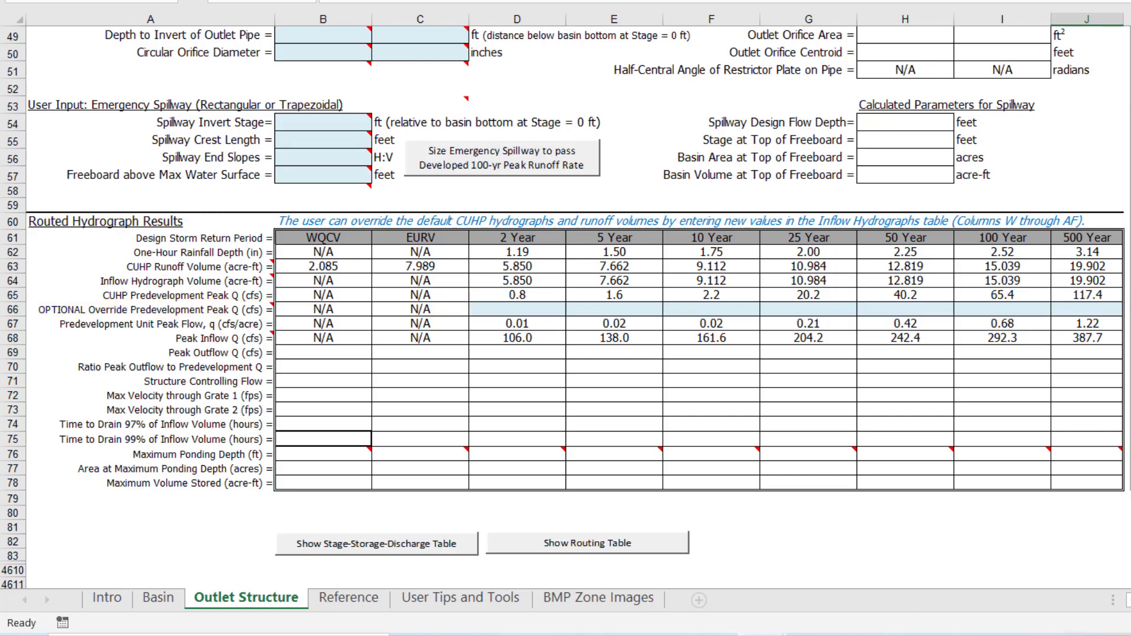
click(857, 593)
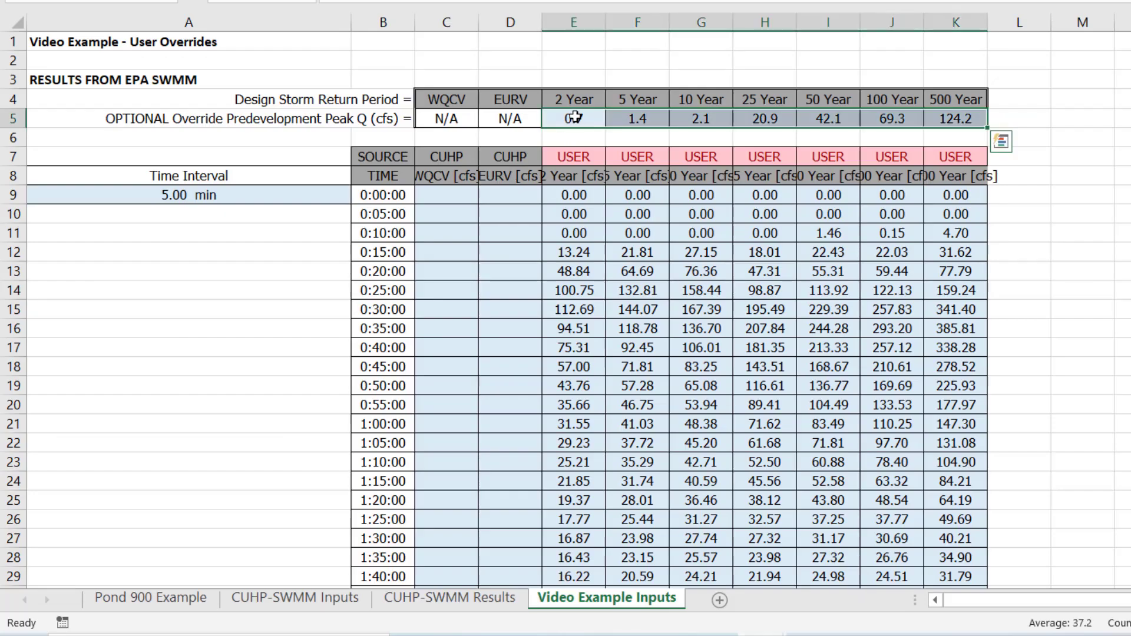
drag(575, 118, 942, 129)
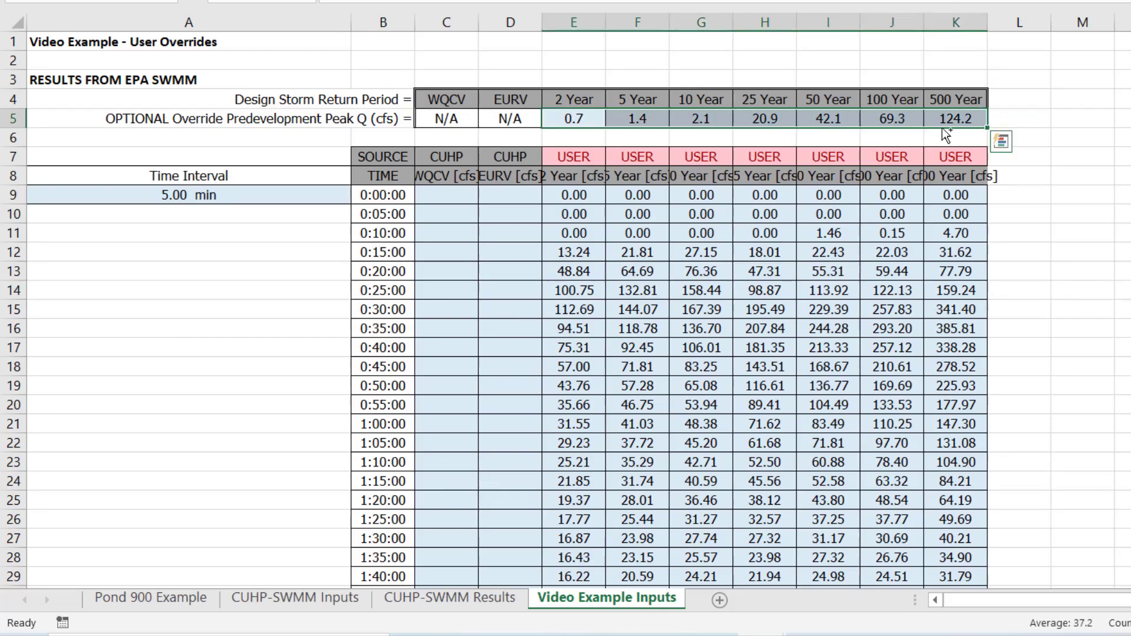
key(ctrl+c)
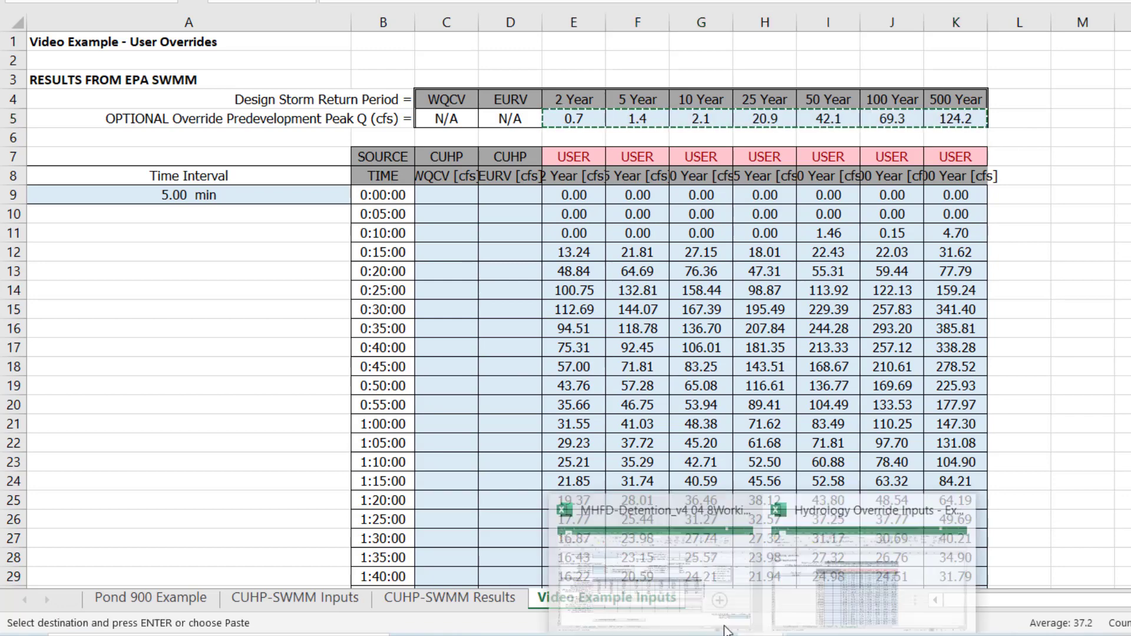
- Paste the copied peak flows into the 2- to 500-year cells of the optional Override Predevelopment Peak Q row in the MHFD-Detention workbook
click(646, 585)
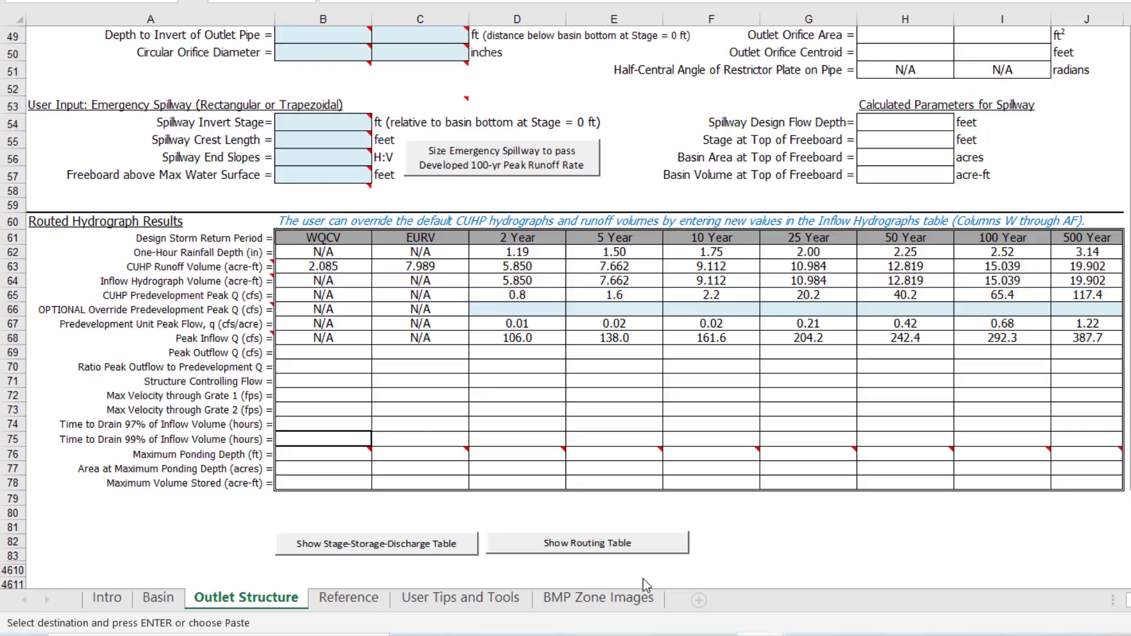
right_click(533, 308)
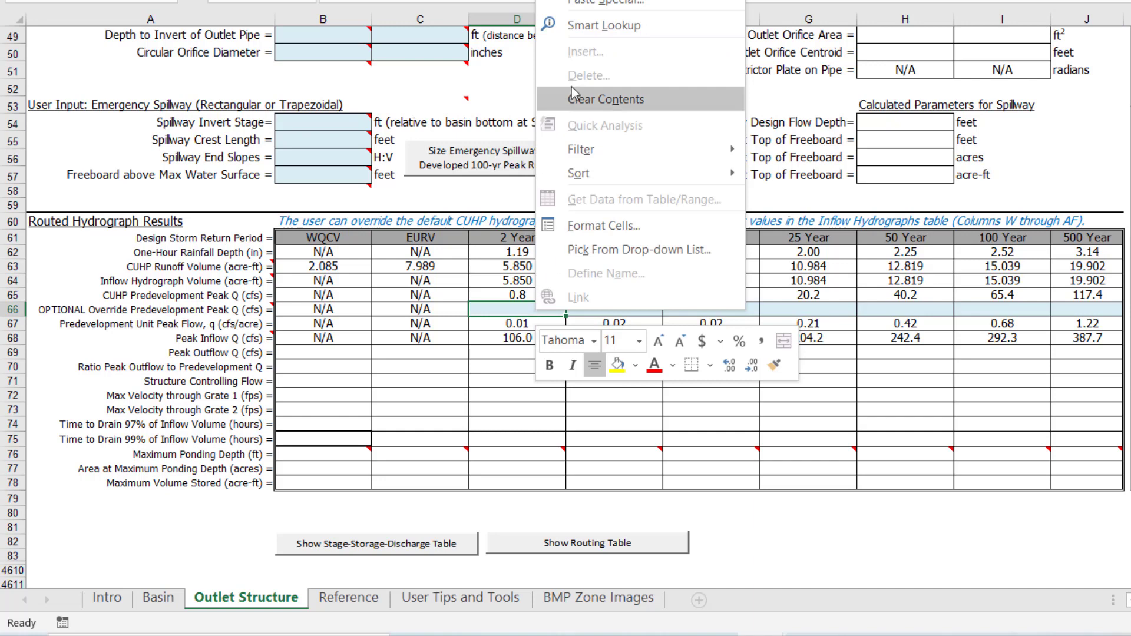
key(Escape)
key(ctrl+v)
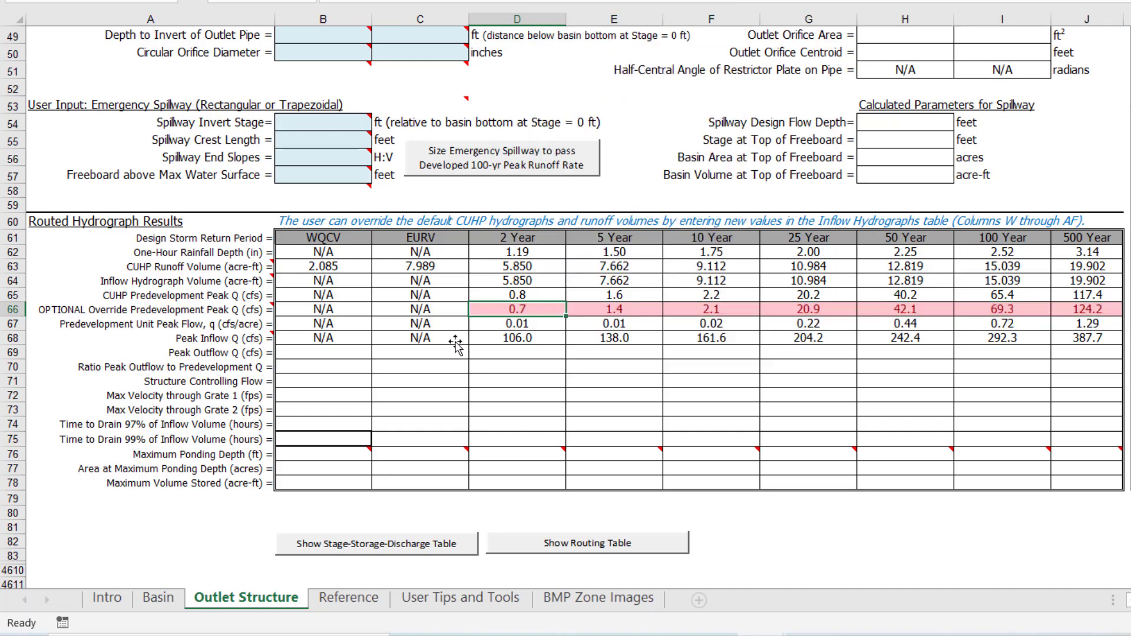
click(480, 354)
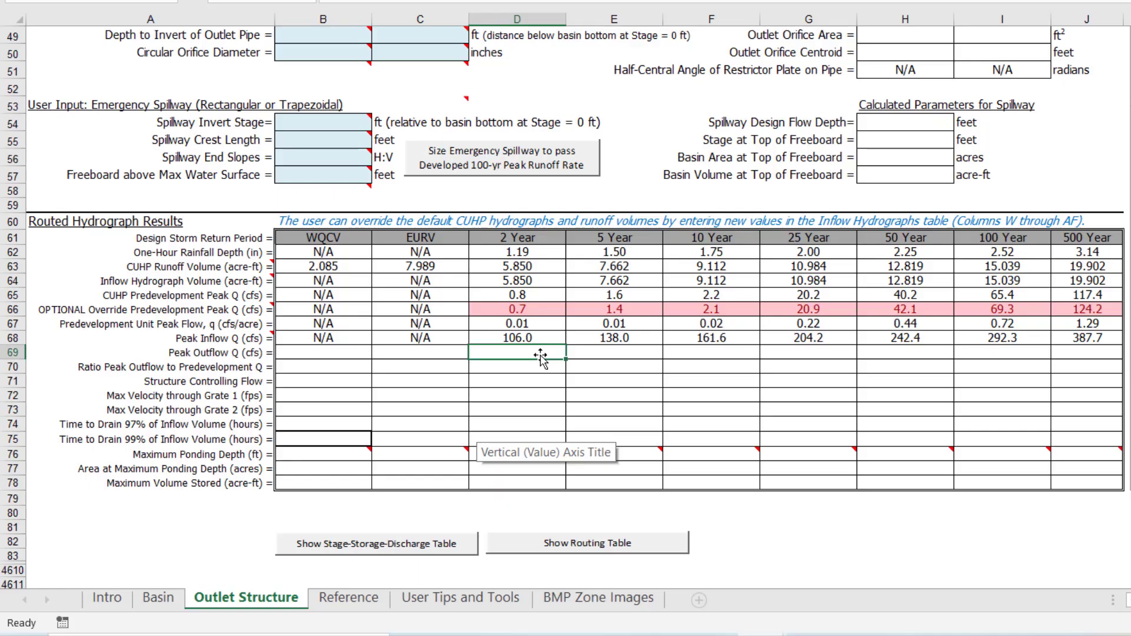
- Examine the 2- to 500-year columns and the time interval of the Inflow Hydrographs table on the Outlet Structure sheet
scroll(719, 287, up, 16)
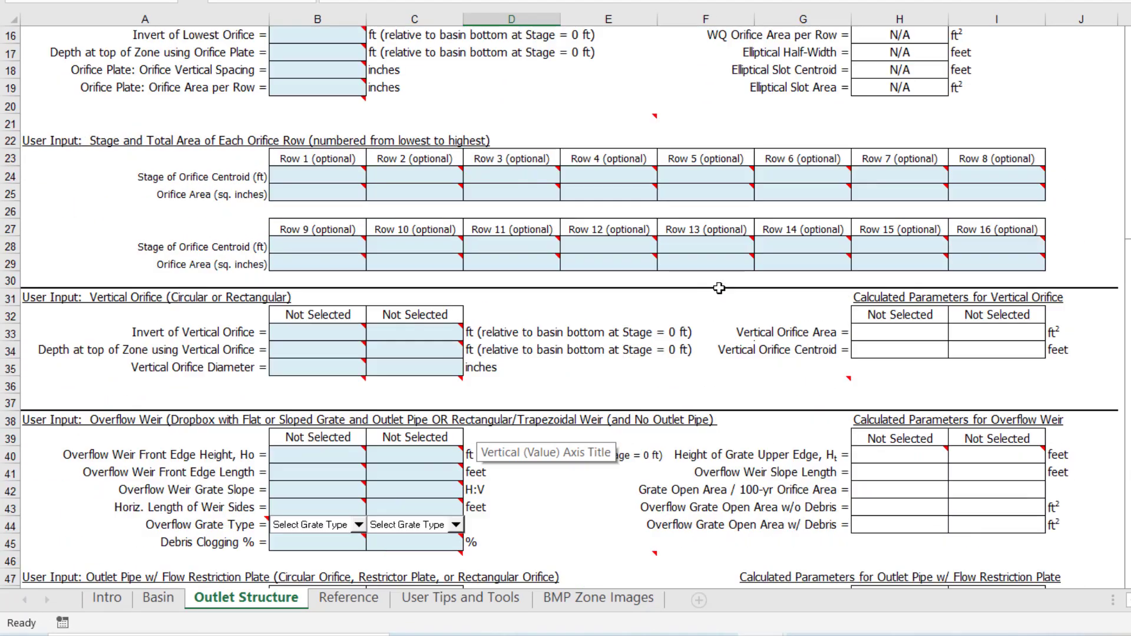
scroll(719, 287, right, 5)
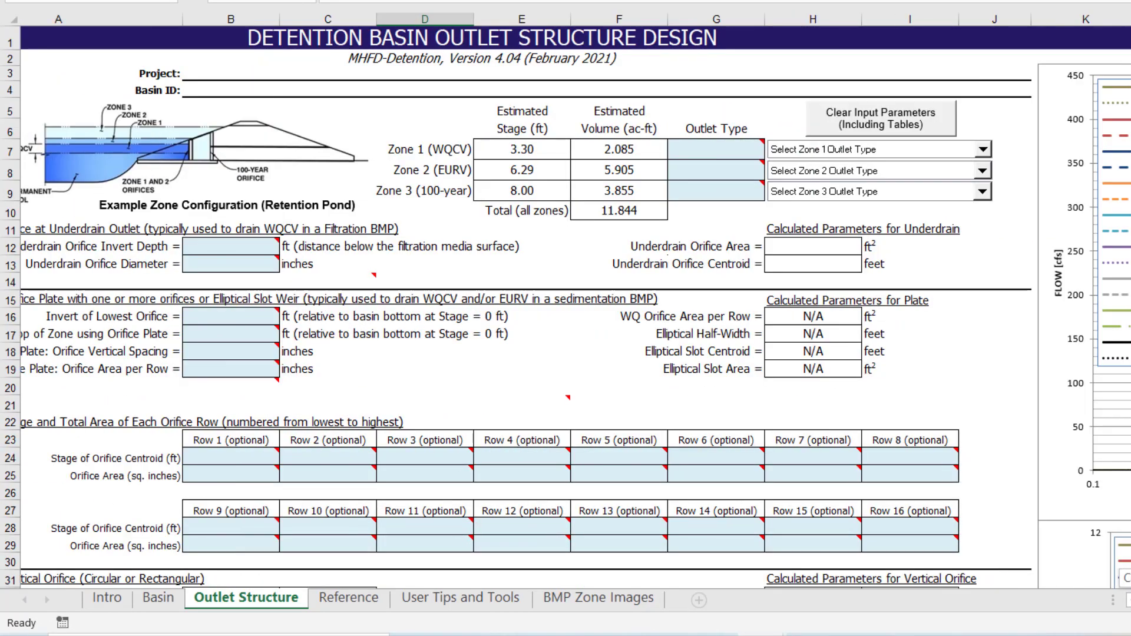
scroll(718, 287, right, 14)
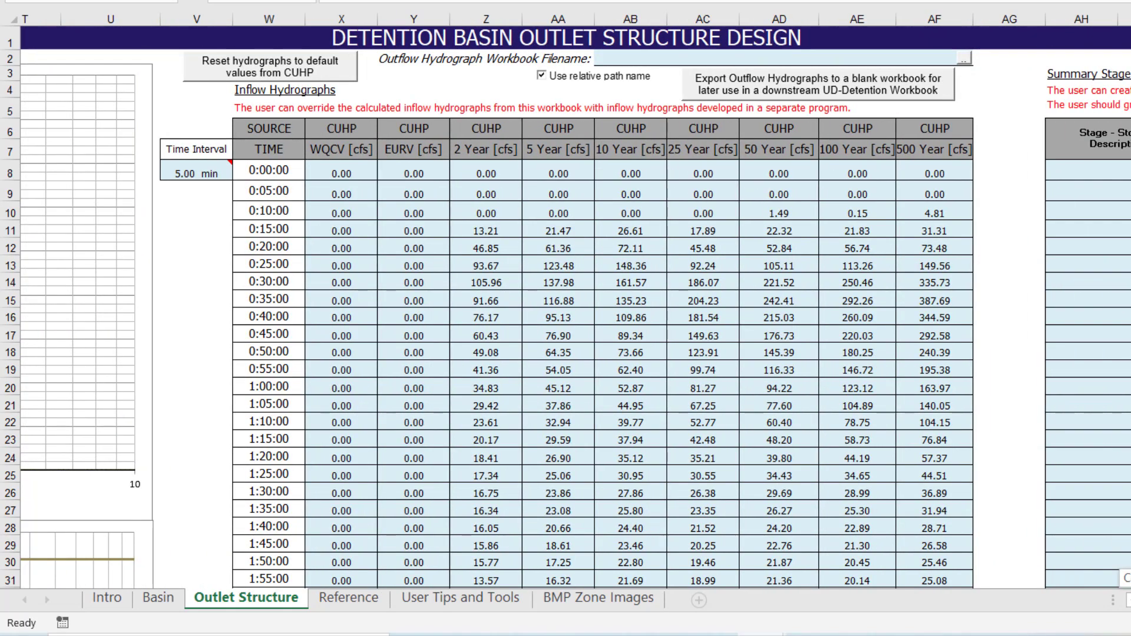
scroll(718, 287, right, 1)
drag(397, 104, 406, 615)
drag(393, 601, 919, 589)
drag(937, 102, 914, 604)
drag(392, 126, 948, 120)
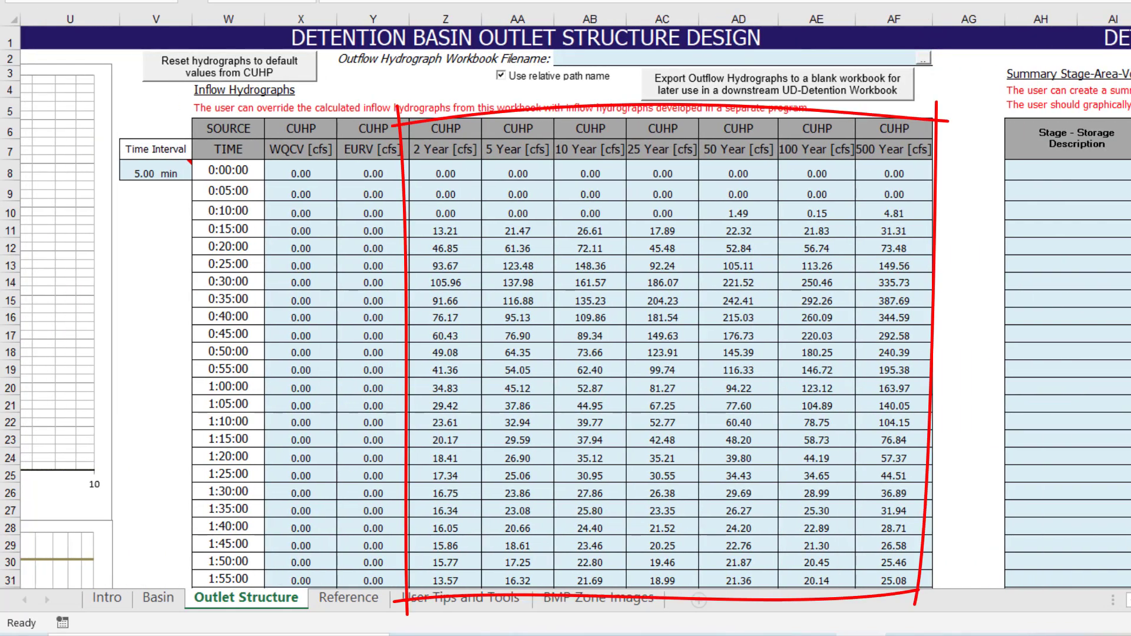
drag(117, 137, 190, 184)
- Switch to the Hydrology Override Inputs workbook and copy the full 2- to 500-year SWMM hydrograph columns starting at time 0:00:00
mouse_move(760, 635)
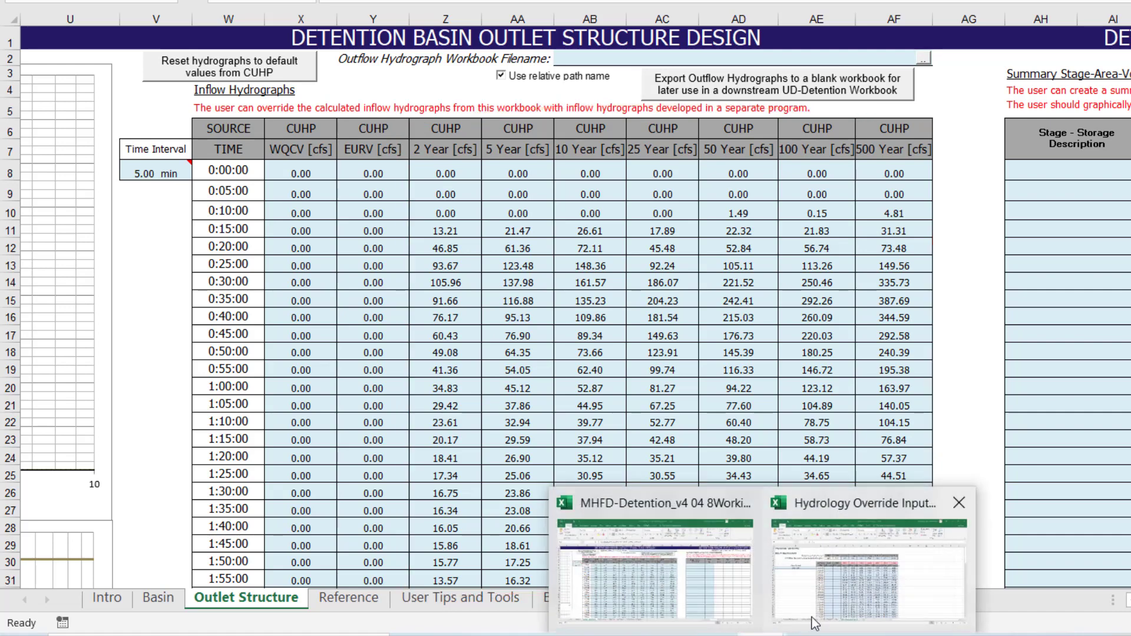
click(817, 595)
drag(574, 194, 941, 282)
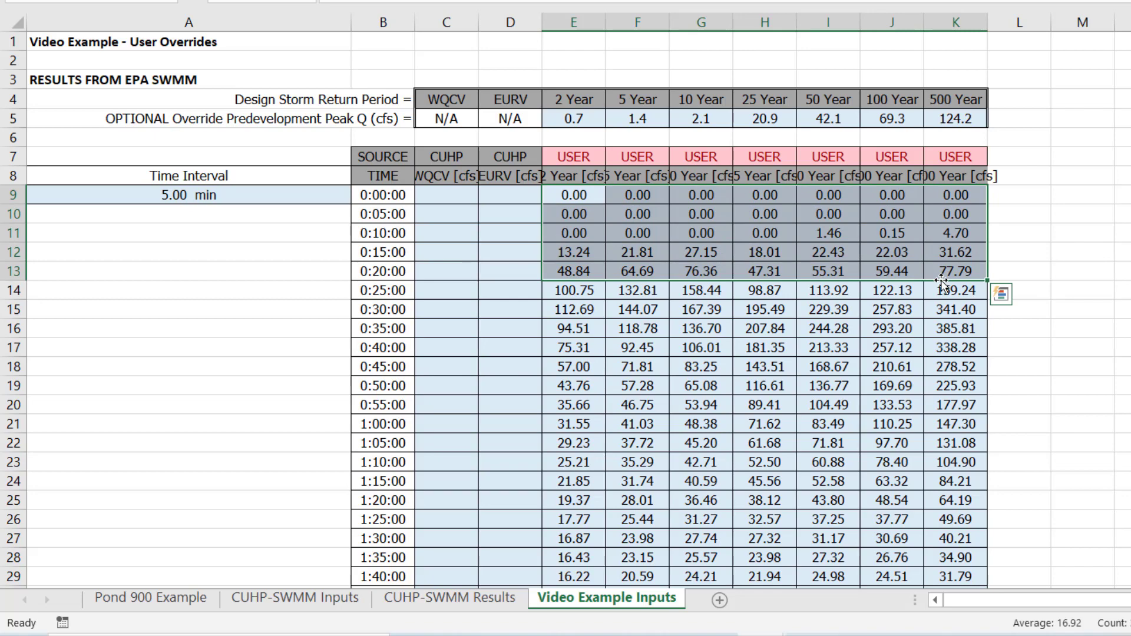
key(ctrl+shift+Down)
key(ctrl+c)
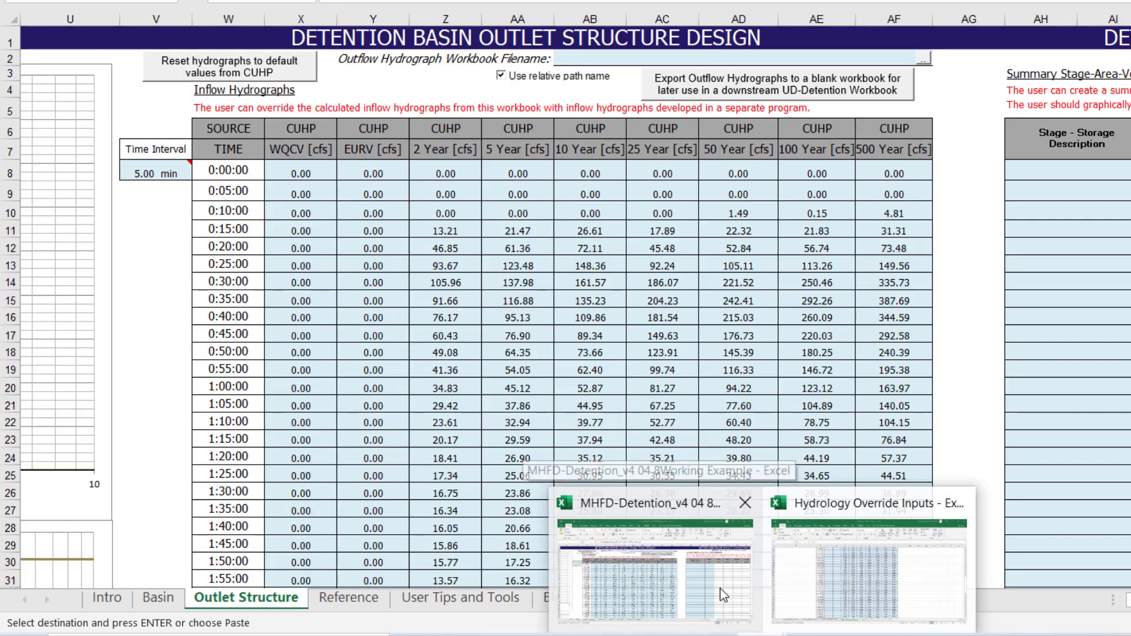
- Paste the hydrographs as values into the MHFD-Detention Inflow Hydrographs table, starting at the 2 Year cell for time 0:00:00
click(720, 588)
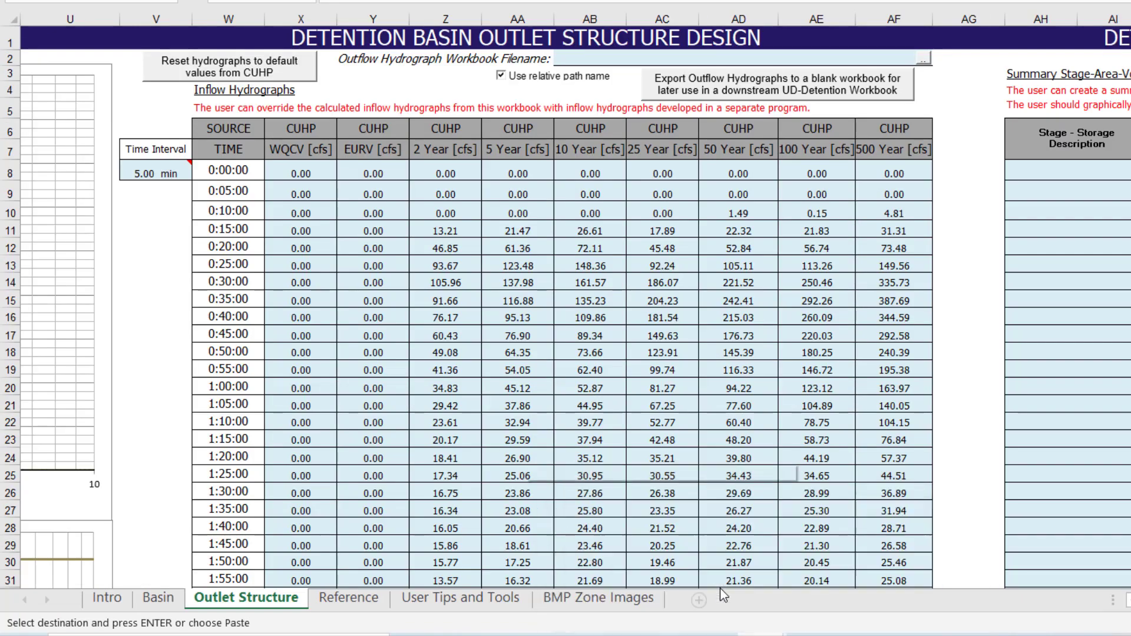
click(451, 172)
right_click(452, 172)
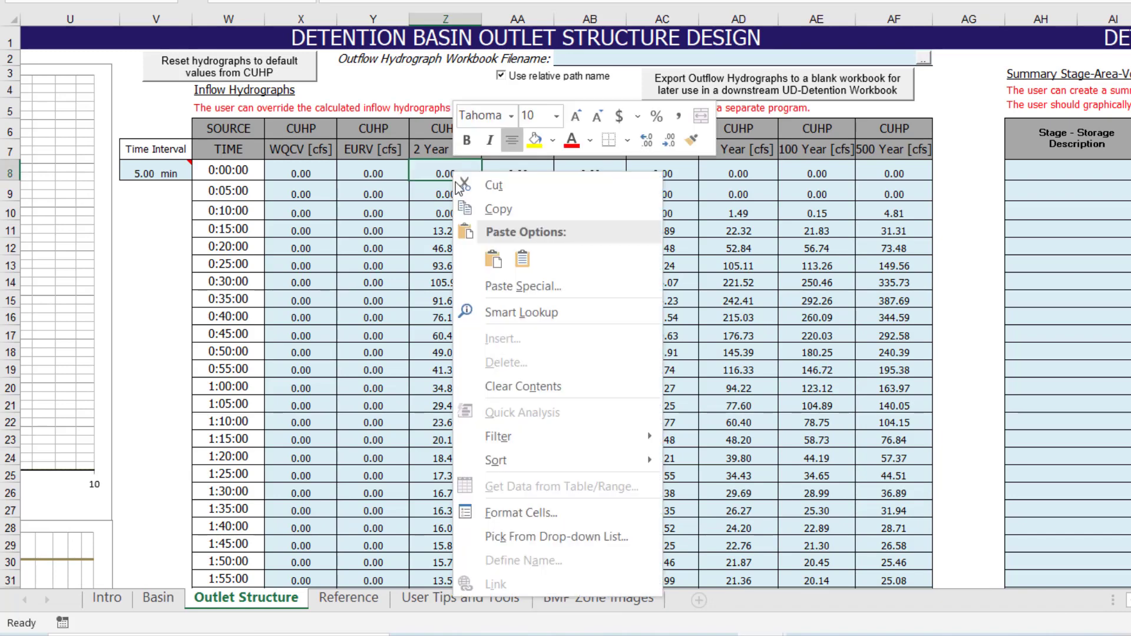
click(522, 260)
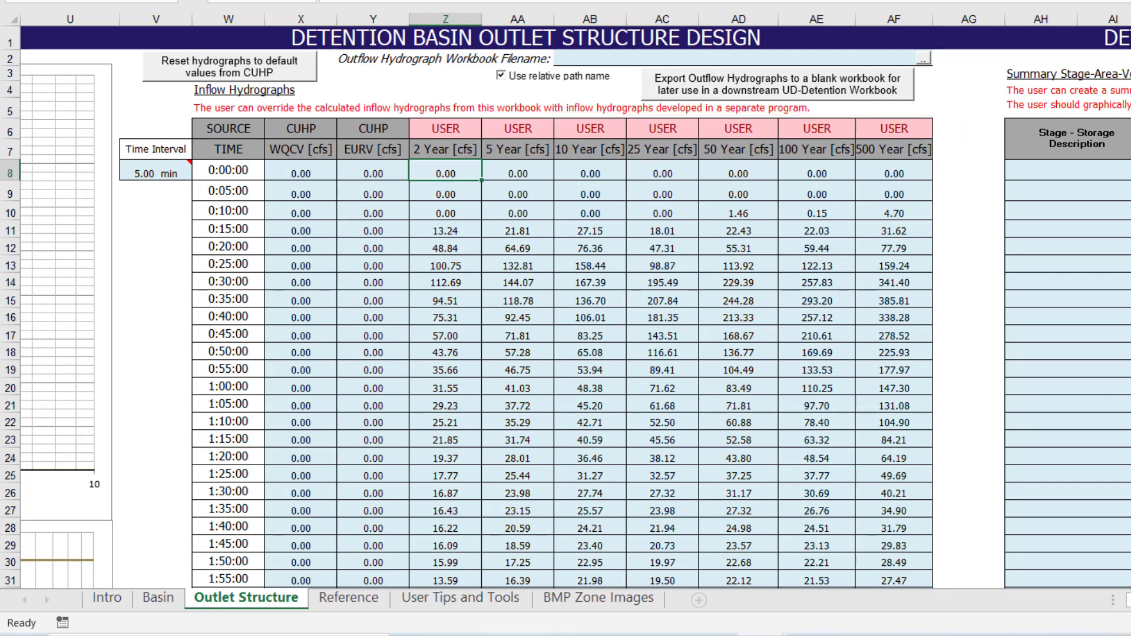
- Review the overridden inflow hydrograph volumes and peak inflows in the Routed Hydrograph Results table
scroll(815, 484, left, 10)
scroll(815, 484, down, 1)
scroll(815, 484, down, 16)
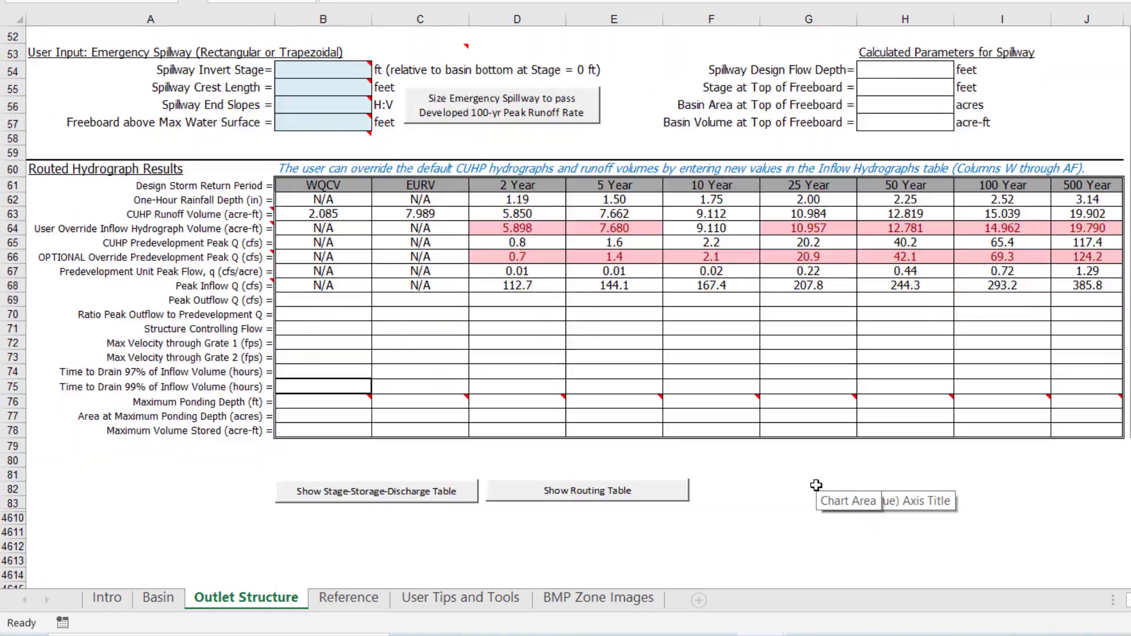
click(1068, 519)
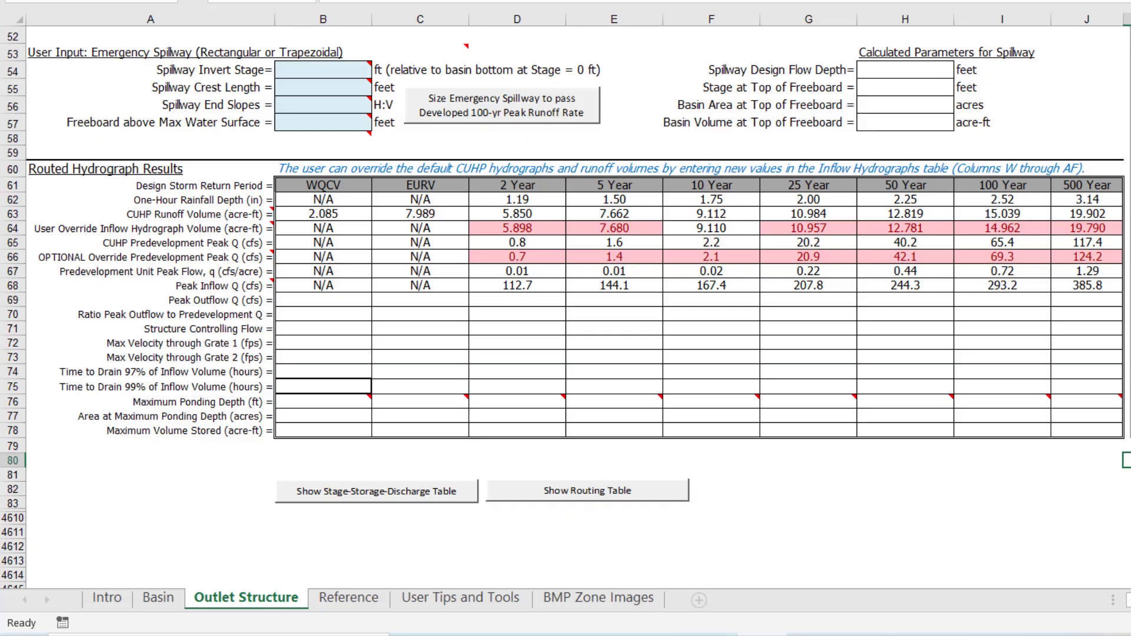
- Set the outlet type to Orifice Plate for Zones 1 and 2 and to Weir and Pipe (w/ Restrictor Plate) for Zone 3
scroll(566, 307, up, 15)
scroll(1093, 450, up, 3)
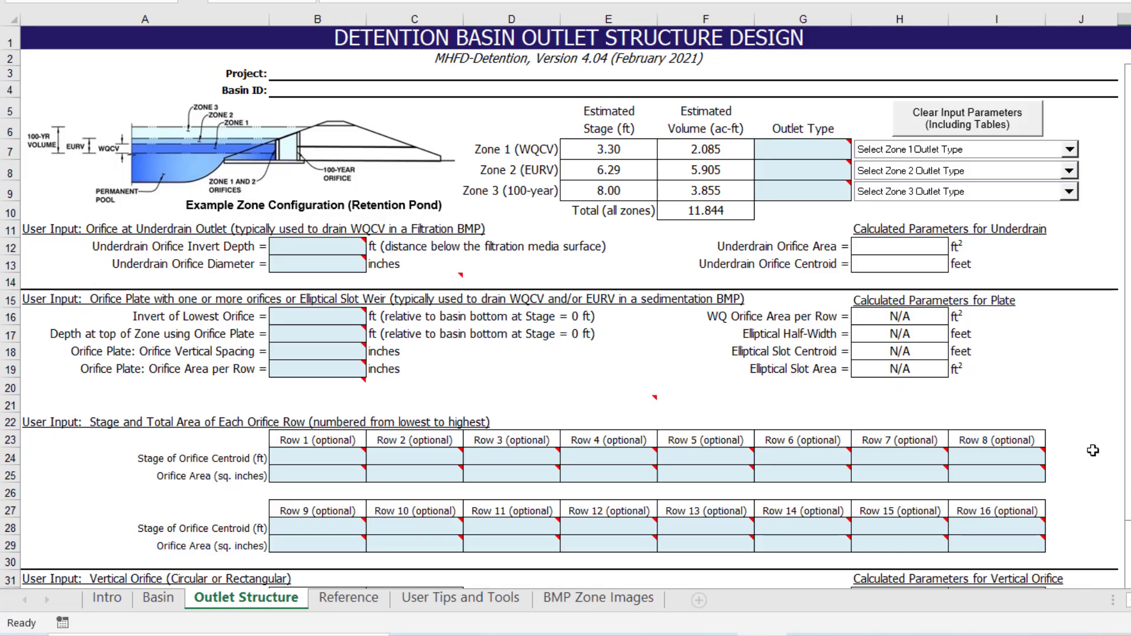
click(1069, 149)
key(Escape)
click(1069, 171)
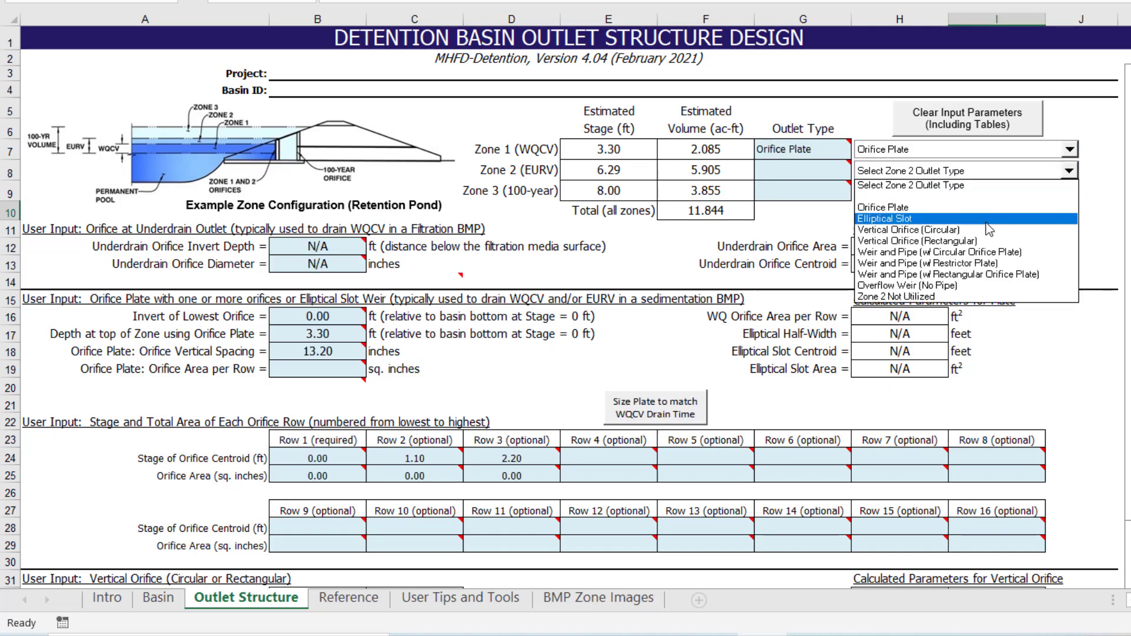
click(906, 211)
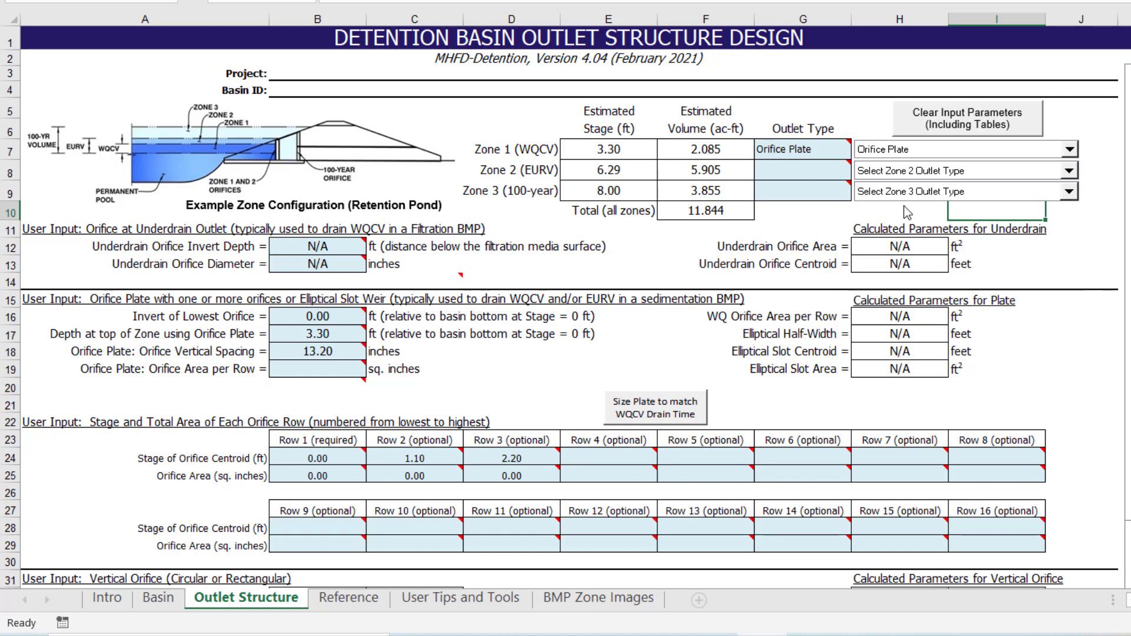
click(1068, 192)
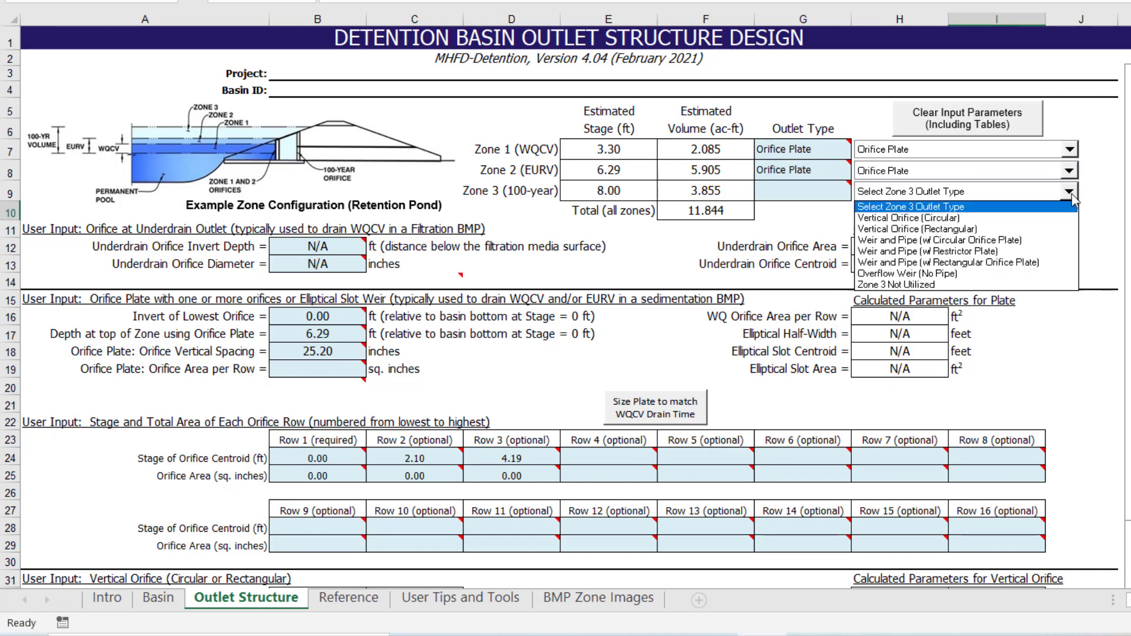
click(1005, 253)
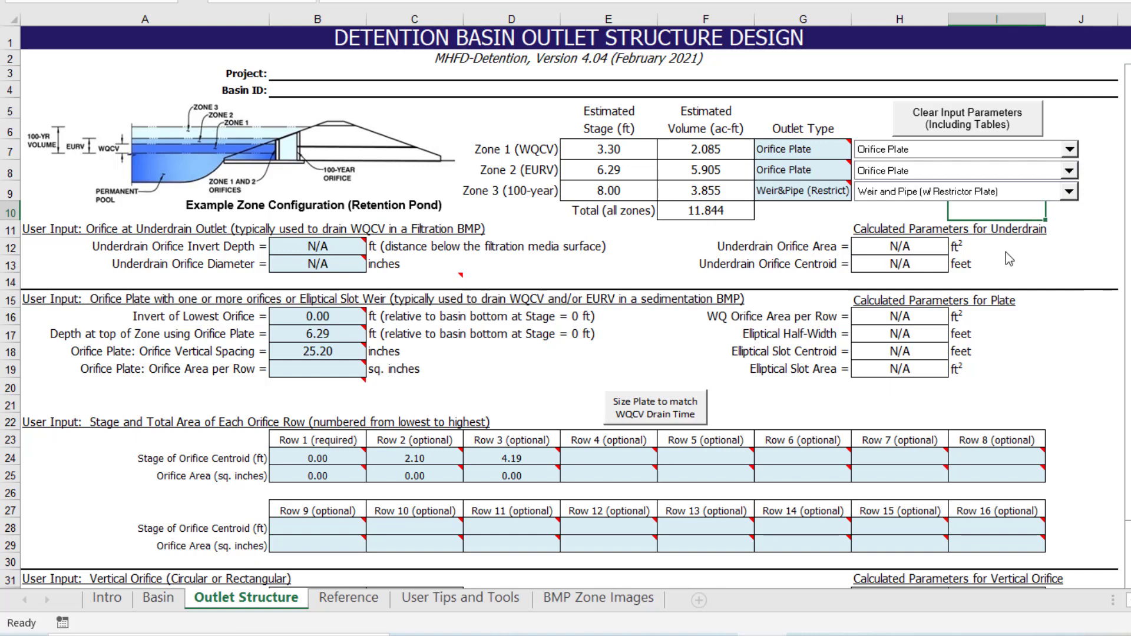
- Set the orifice areas to 8.8 sq. inches for Rows 1 and 2 and 60 sq. inches for Row 3
click(318, 475)
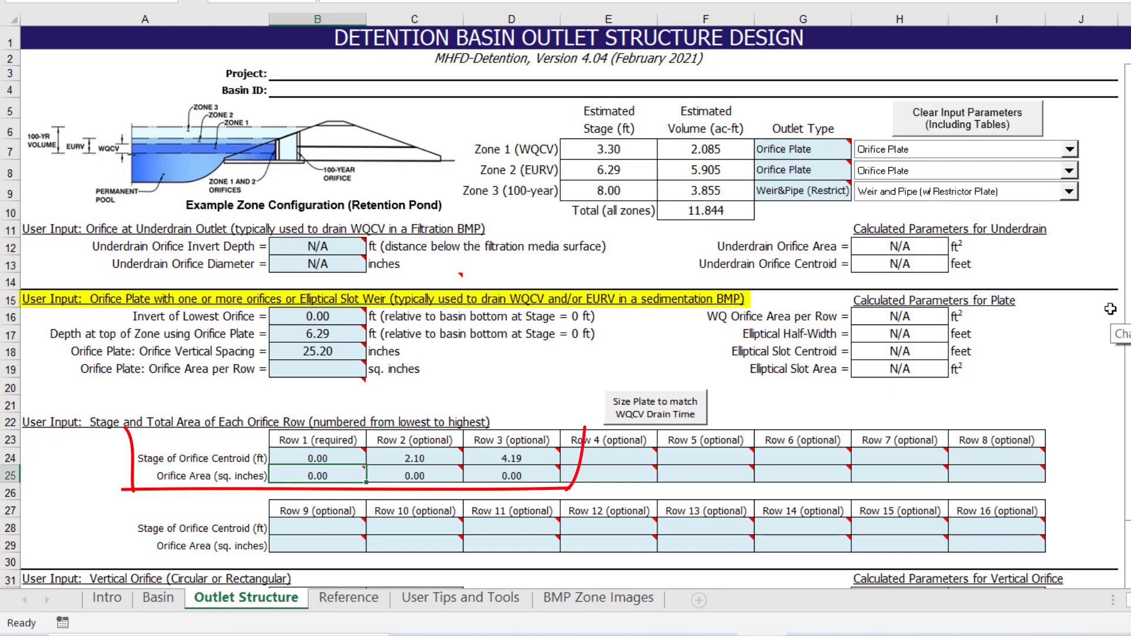
text(8.8)
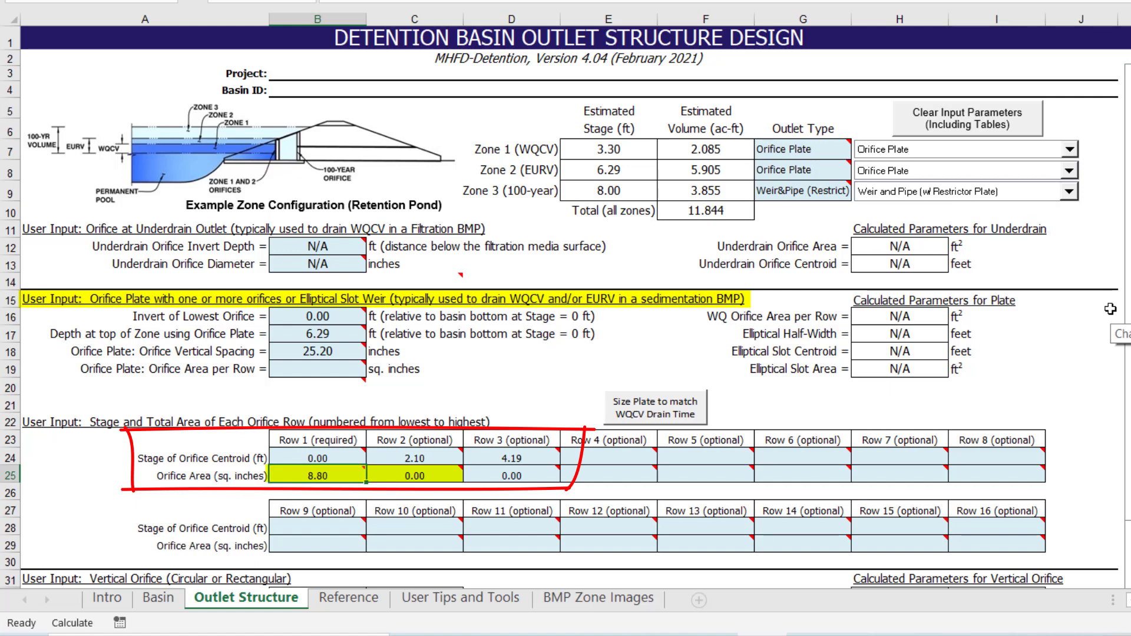
key(Tab)
key(Tab)
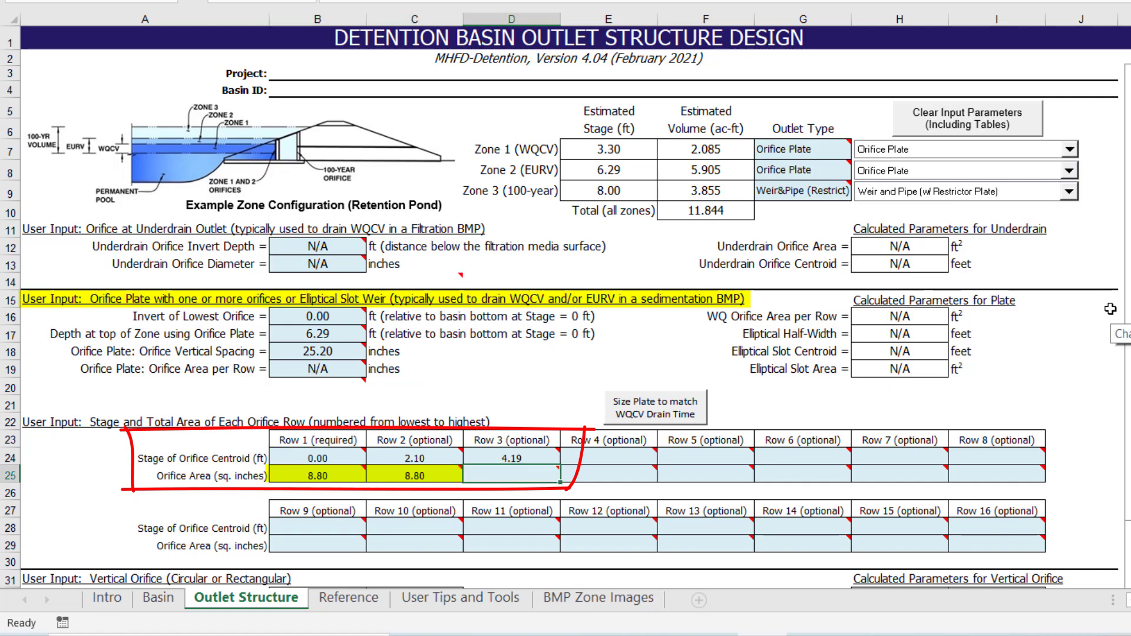
text(60)
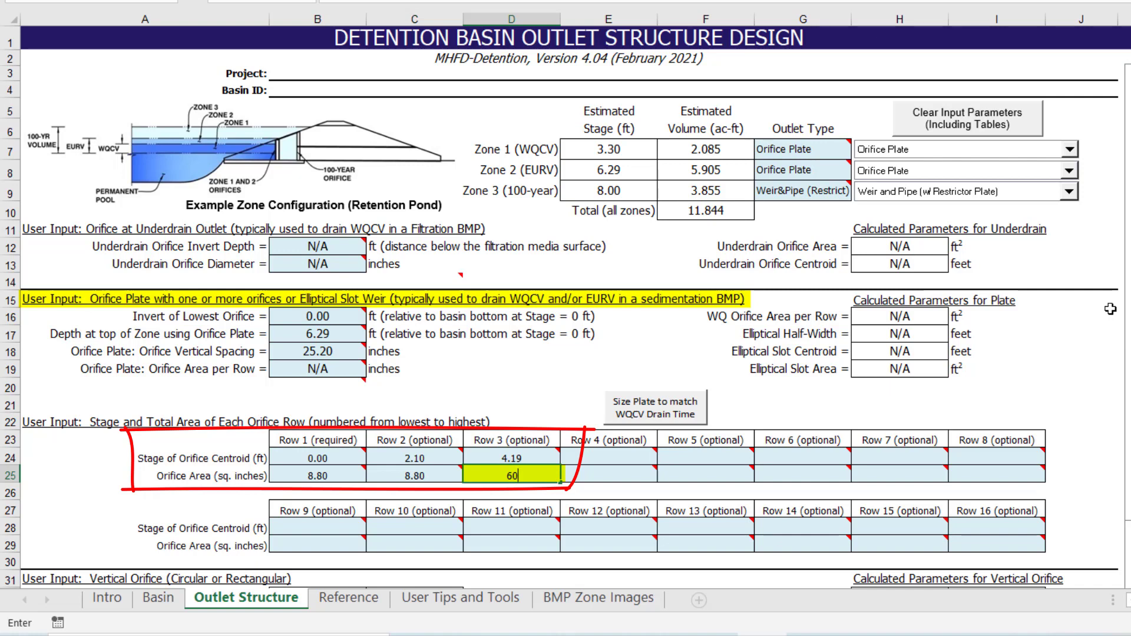
key(ctrl+Return)
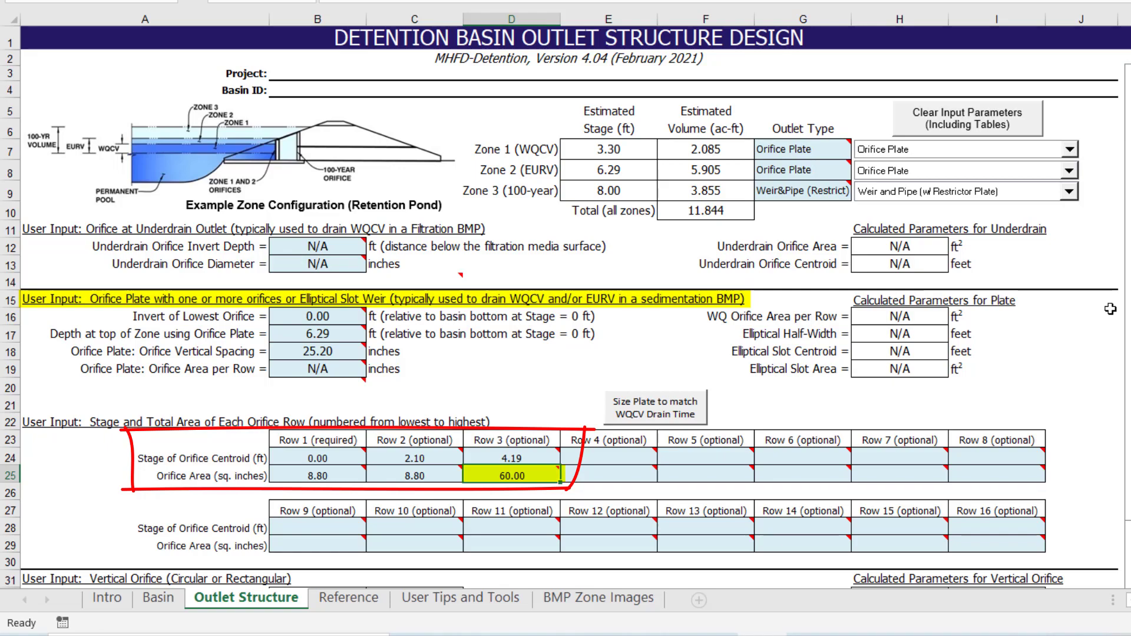
key(Return)
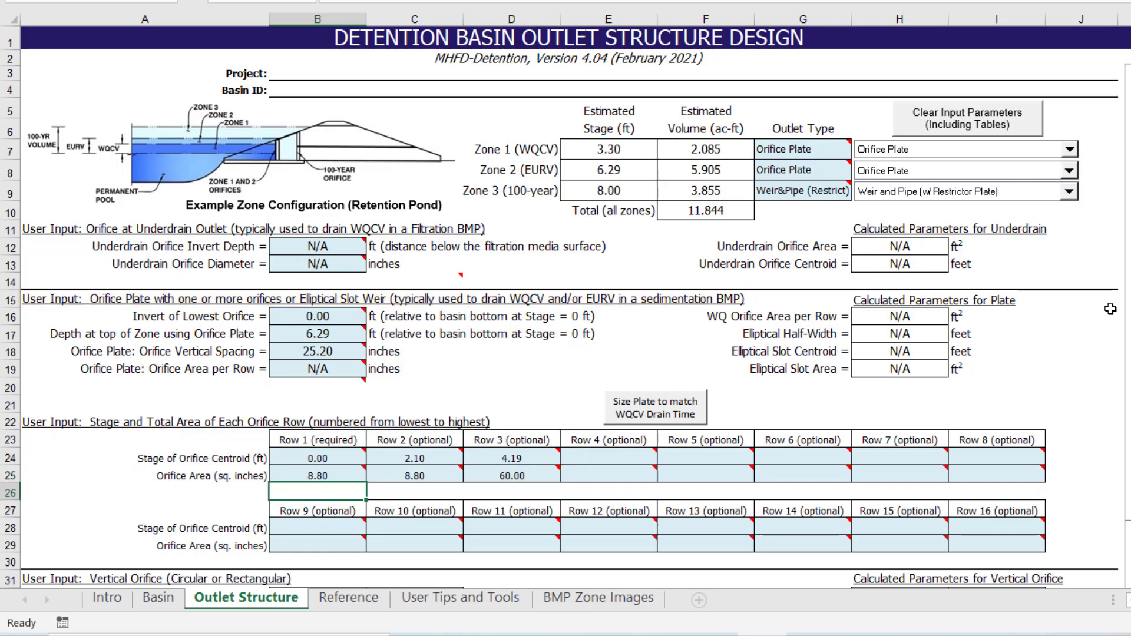
- Set the Zone 3 overflow weir to 6.5 ft front edge height, 7 ft front edge length, 0 grate slope and 7 ft horizontal side length
scroll(1085, 425, down, 3)
scroll(1086, 425, down, 7)
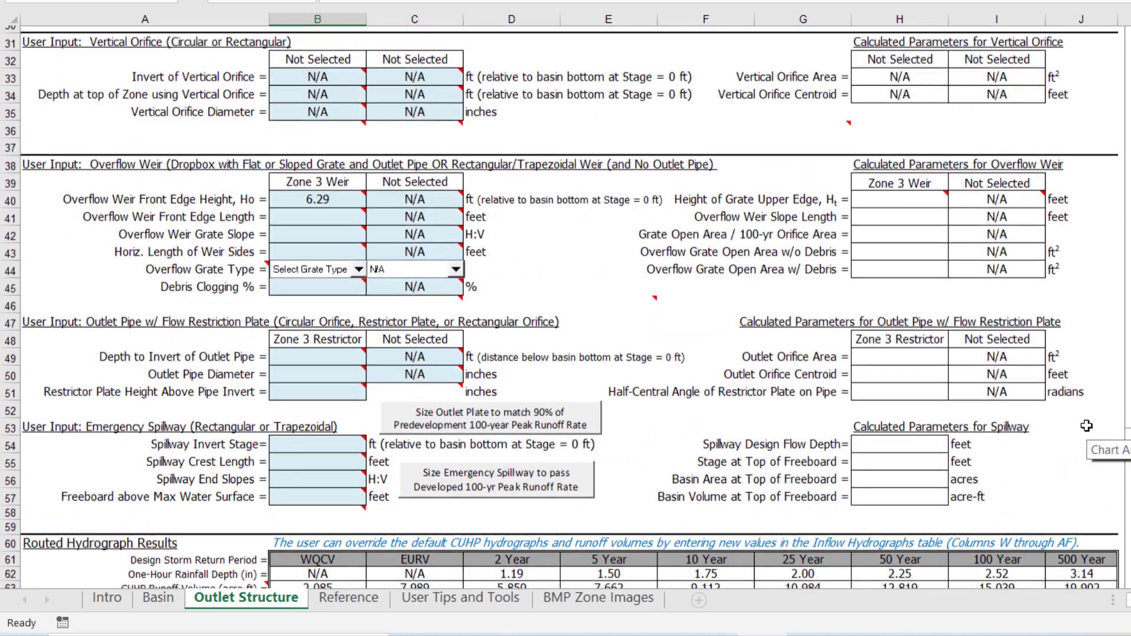
scroll(1086, 425, down, 2)
click(336, 86)
text(6.5)
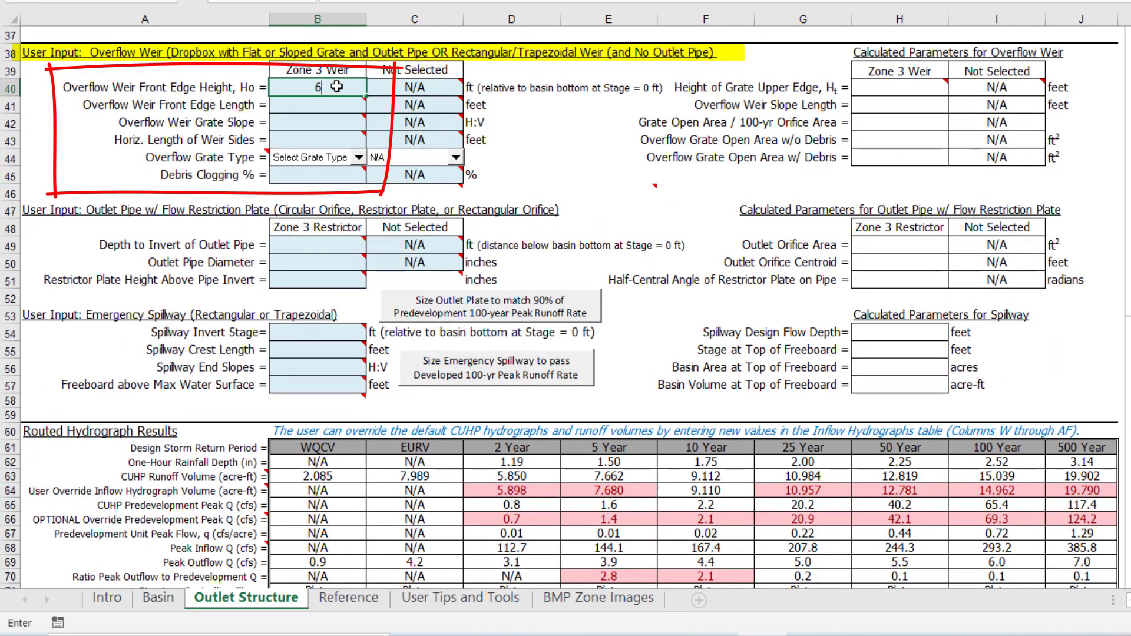
key(Return)
key(Return)
text(0)
key(Return)
text(7)
key(Return)
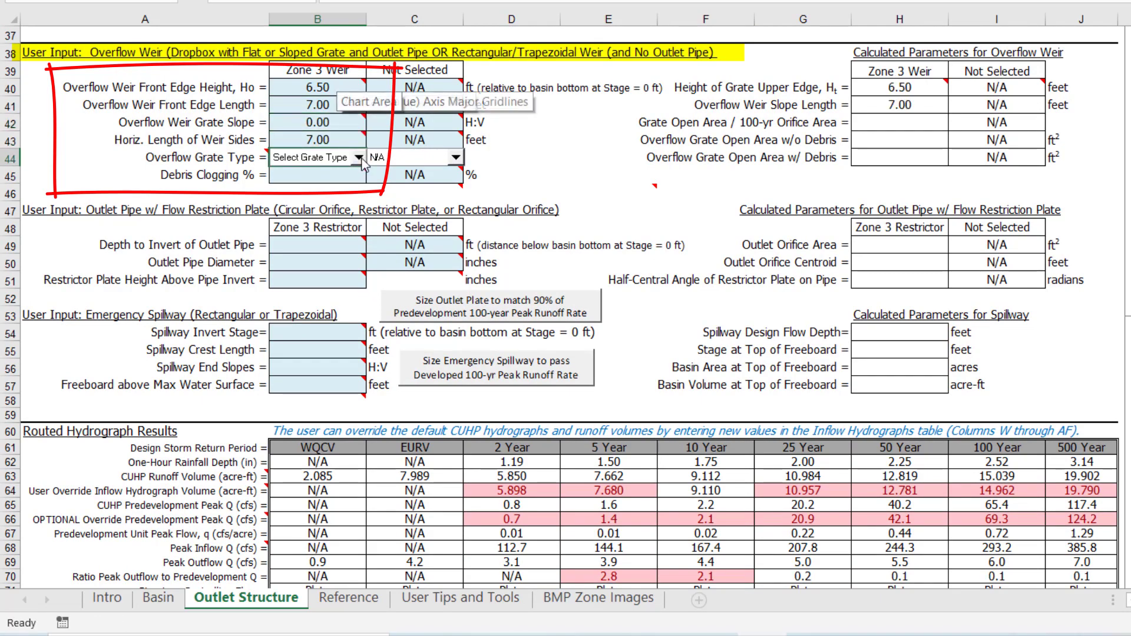
- Set the Zone 3 overflow grate type to Type C Grate with 0% debris clogging
click(358, 157)
click(354, 187)
click(340, 177)
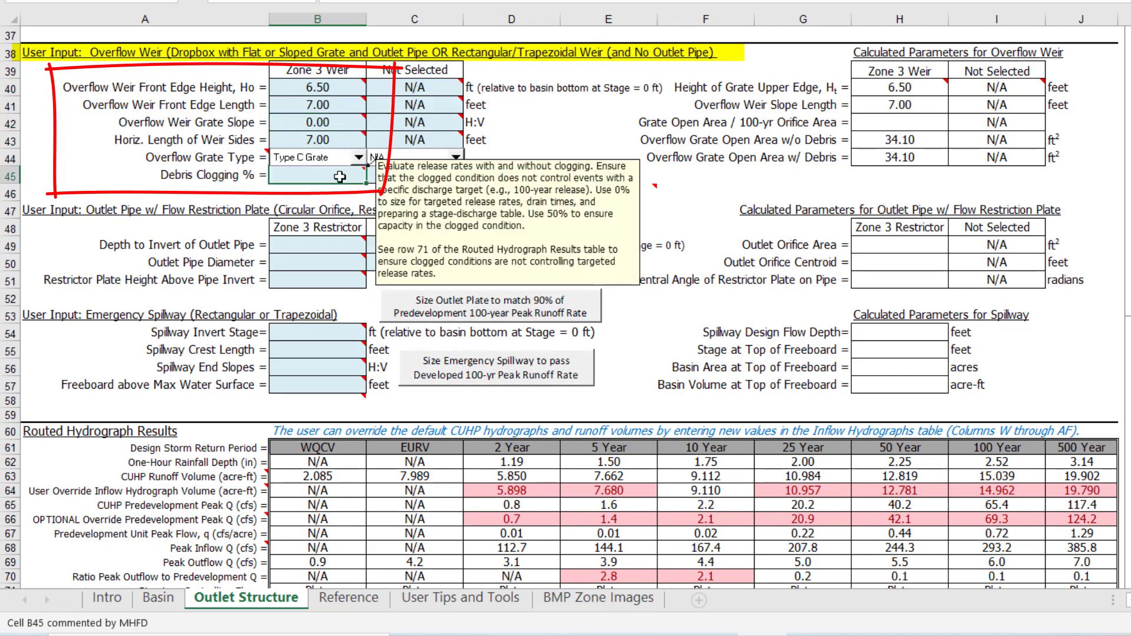
text(0)
key(Return)
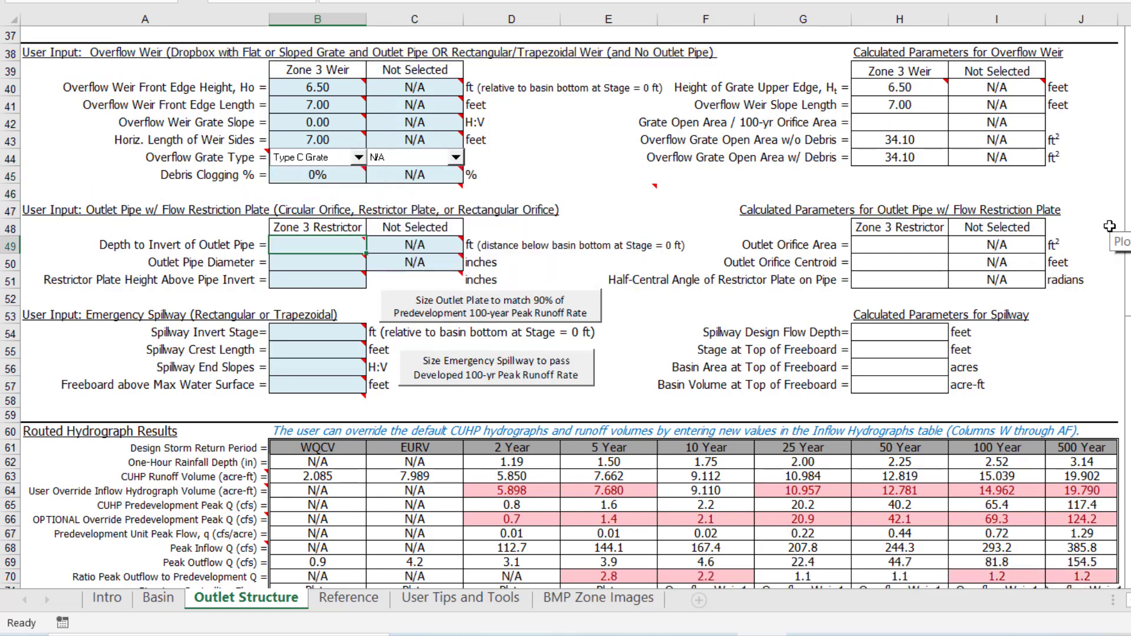
- Set the Zone 3 outlet pipe to 2.5 ft depth to invert, 36 inches diameter and 22 inches restrictor plate height above the invert
text(2.5)
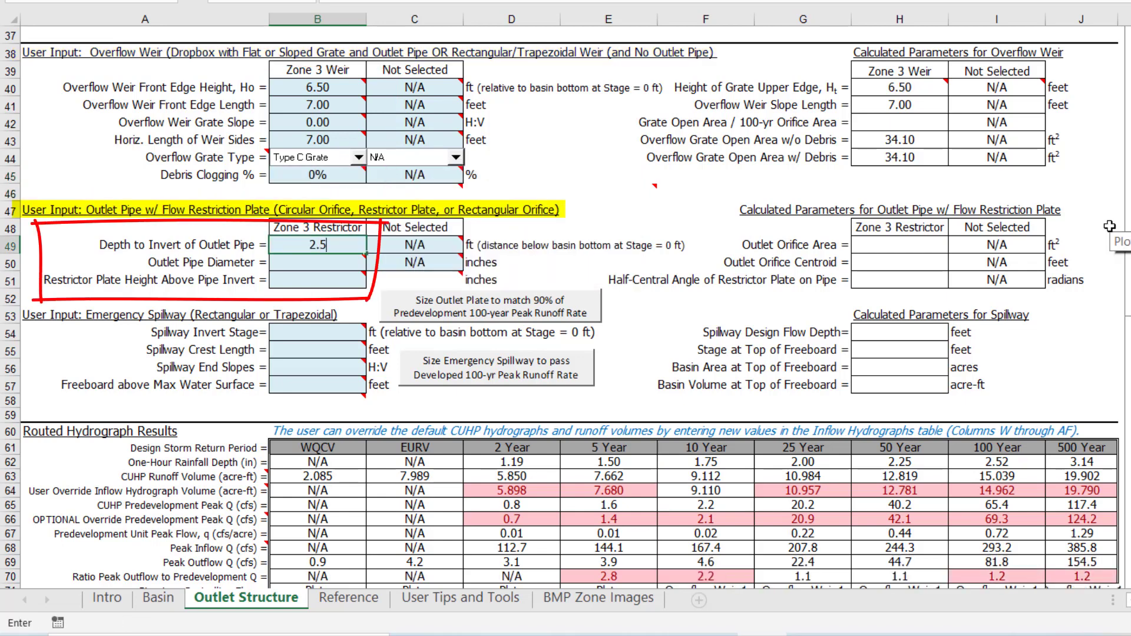
key(Return)
text(36)
key(Return)
text(22)
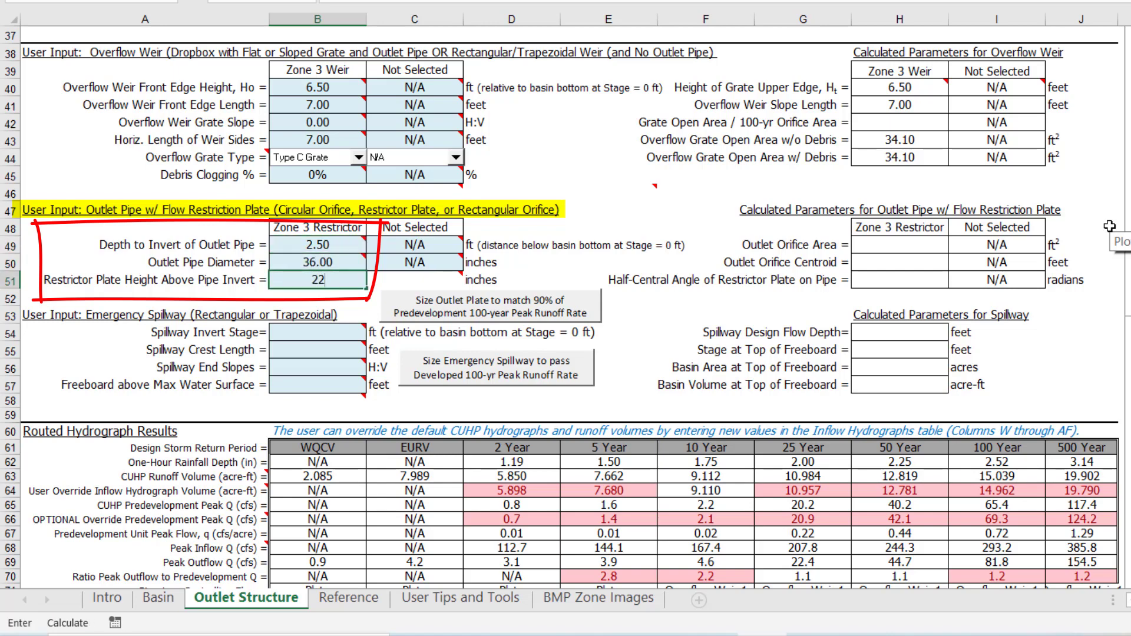
key(Return)
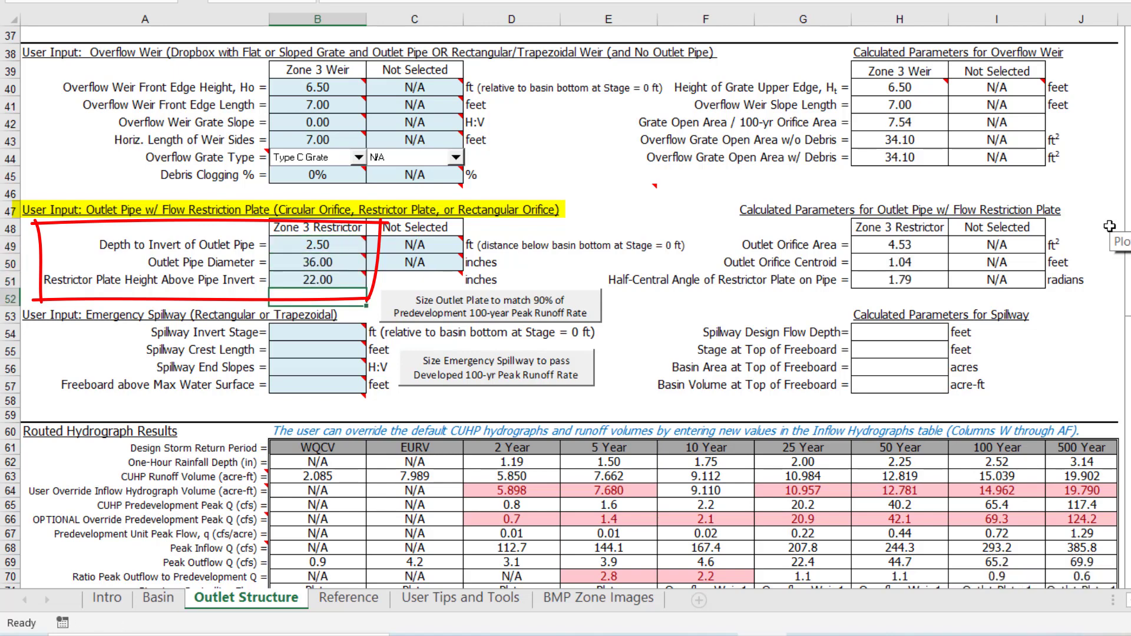
- Set the emergency spillway to 7.5 ft invert stage, 100 ft crest length, 4 H:V end slopes and 1 ft freeboard above max water surface
key(Down)
key(Down)
text(7.5)
key(Return)
text(100)
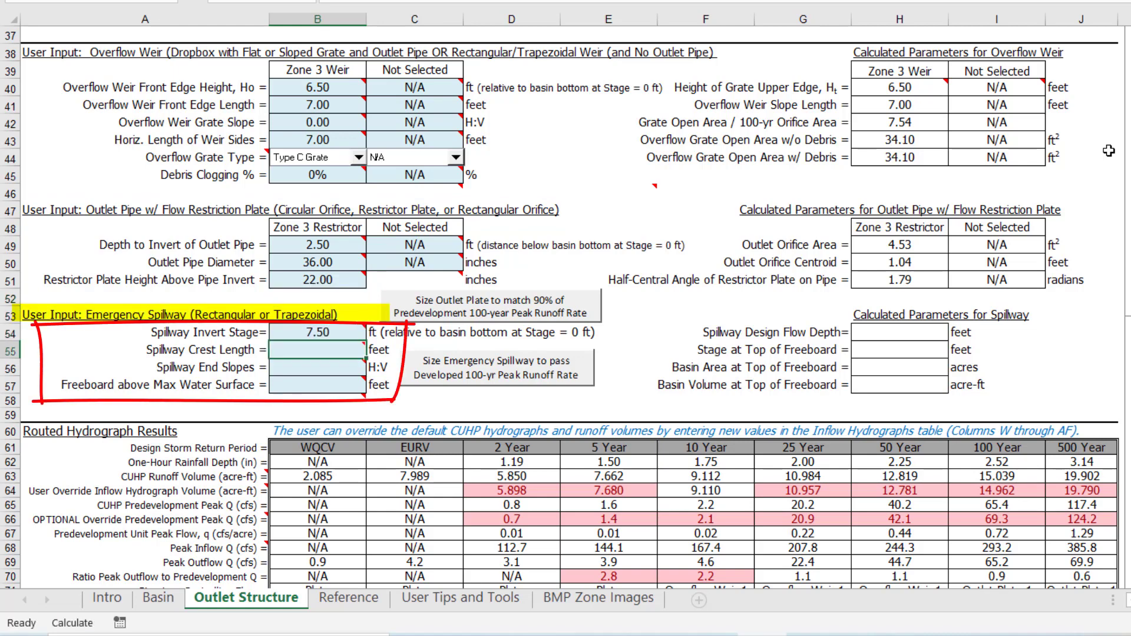
key(Return)
text(4)
key(Return)
text(1)
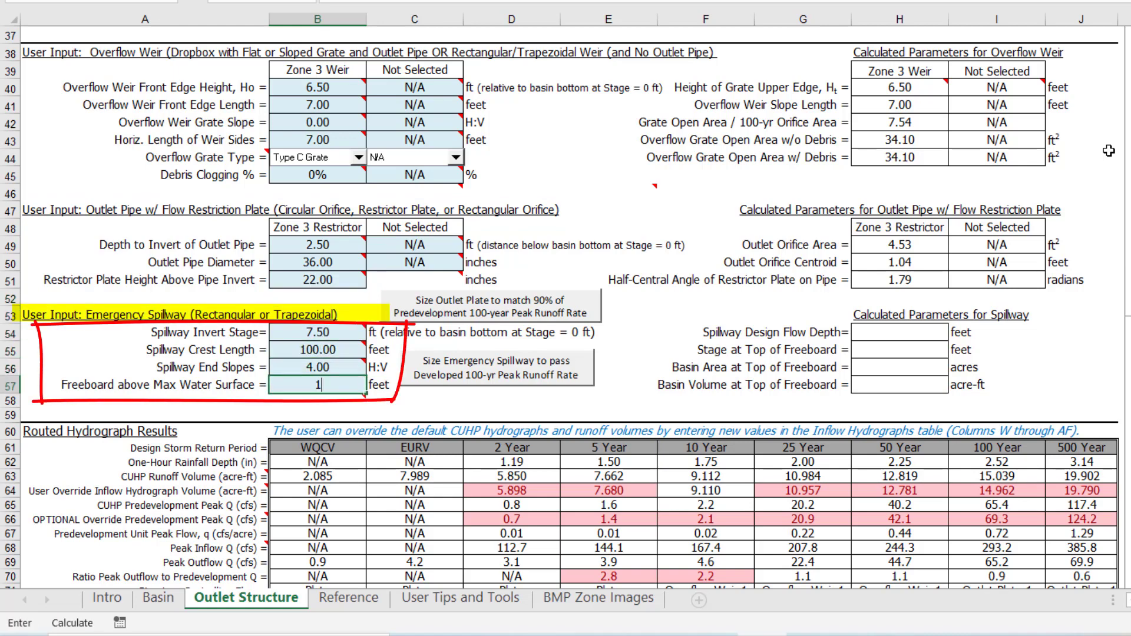
key(Return)
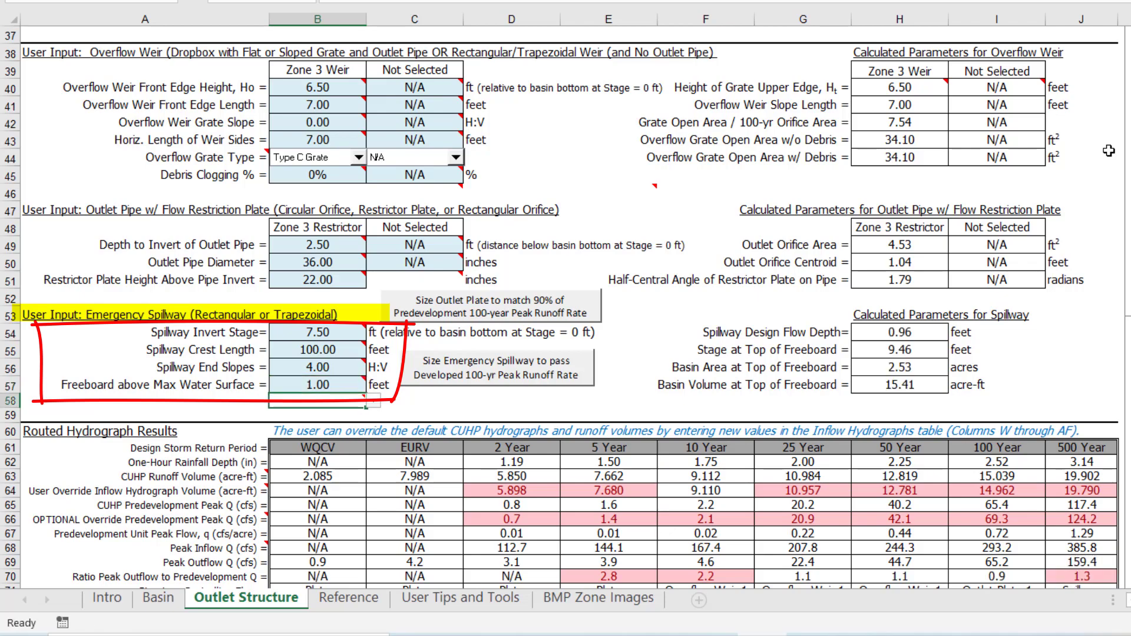
key(Up)
scroll(1096, 146, down, 4)
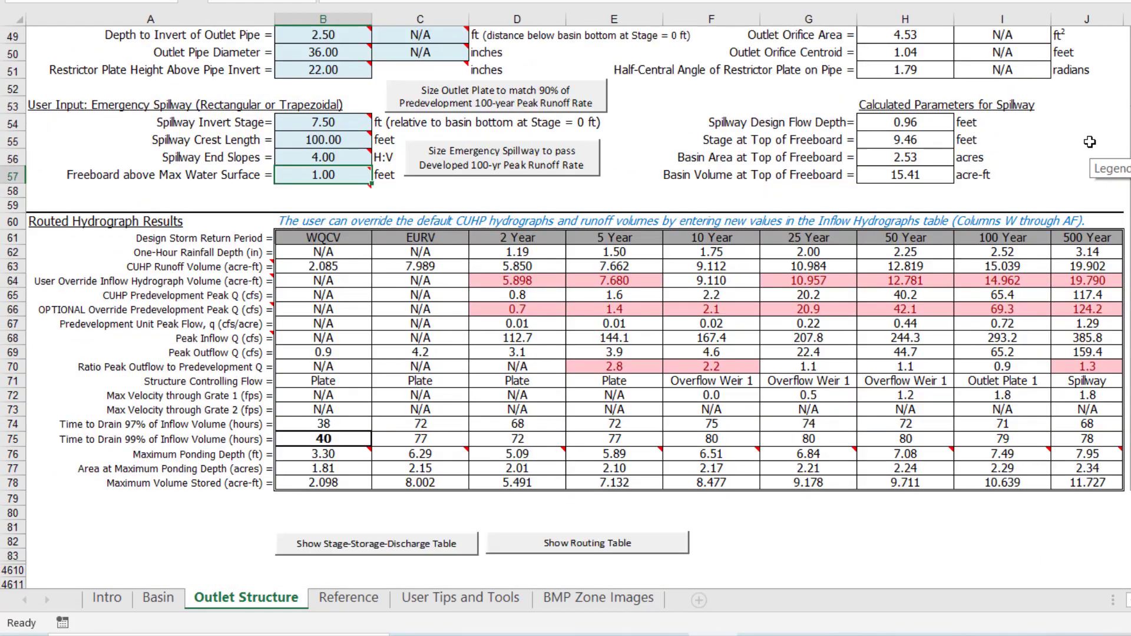